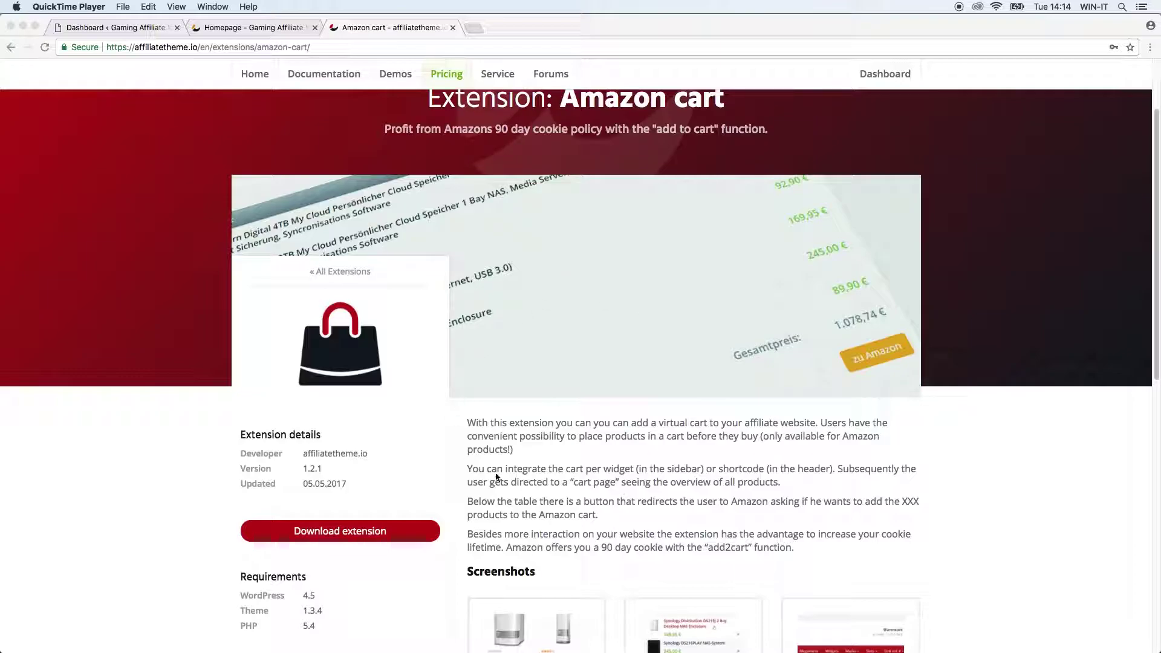
Step: Review the affiliatetheme.io Amazon cart extension page, version 1.2.1 and its requirements
click(395, 470)
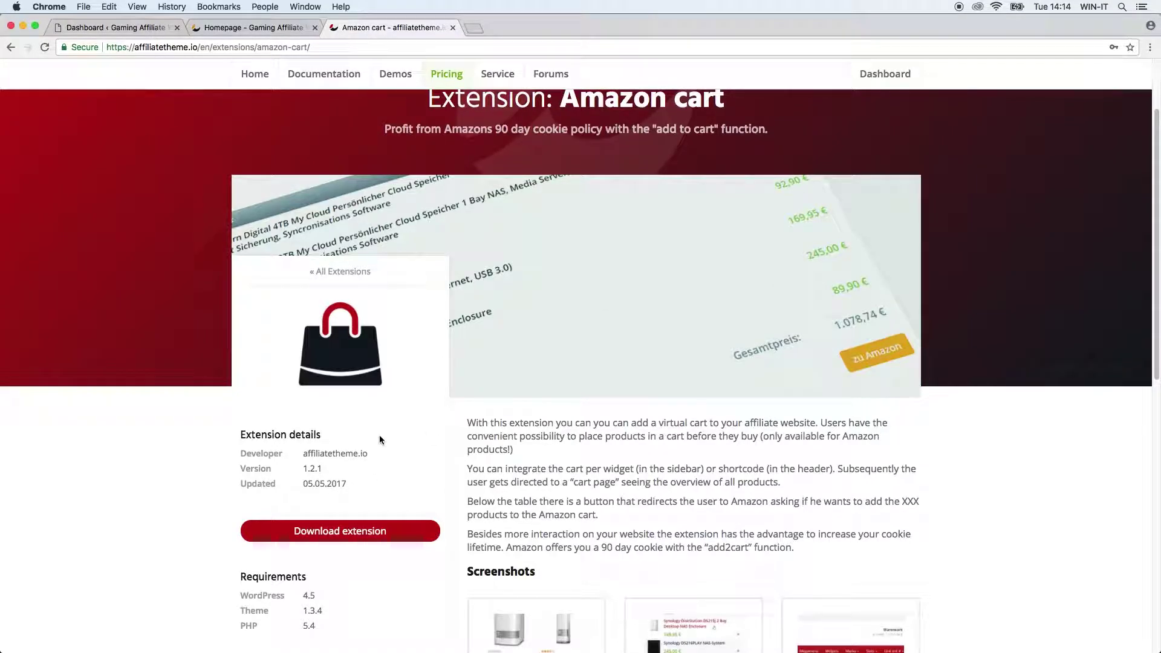
click(451, 325)
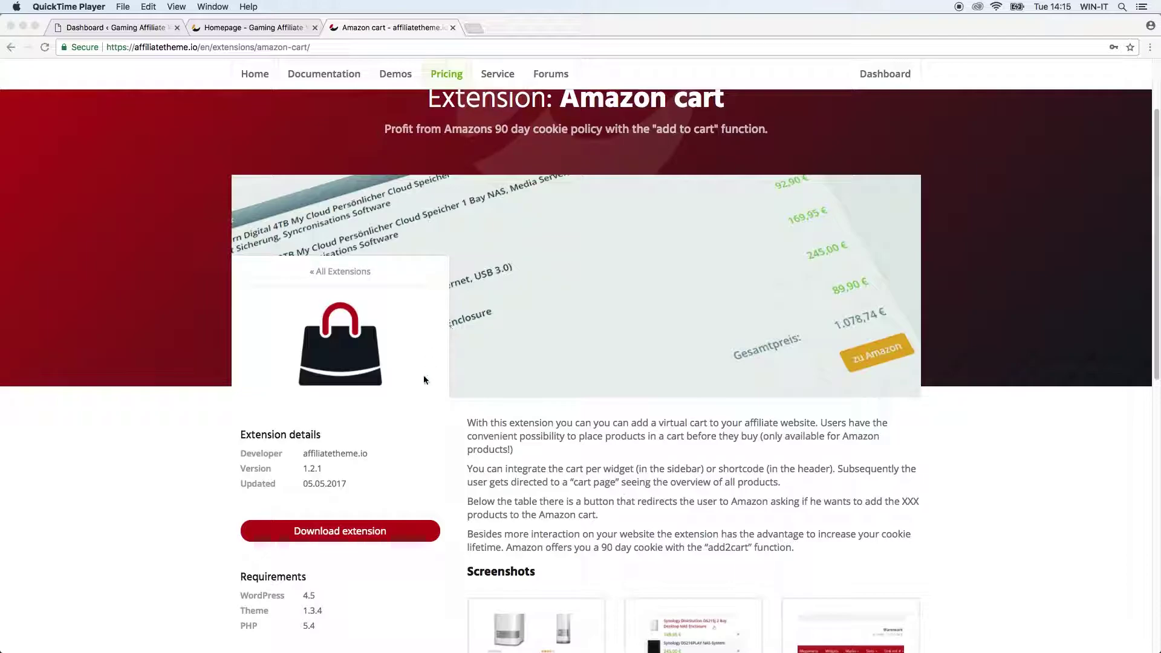
click(402, 432)
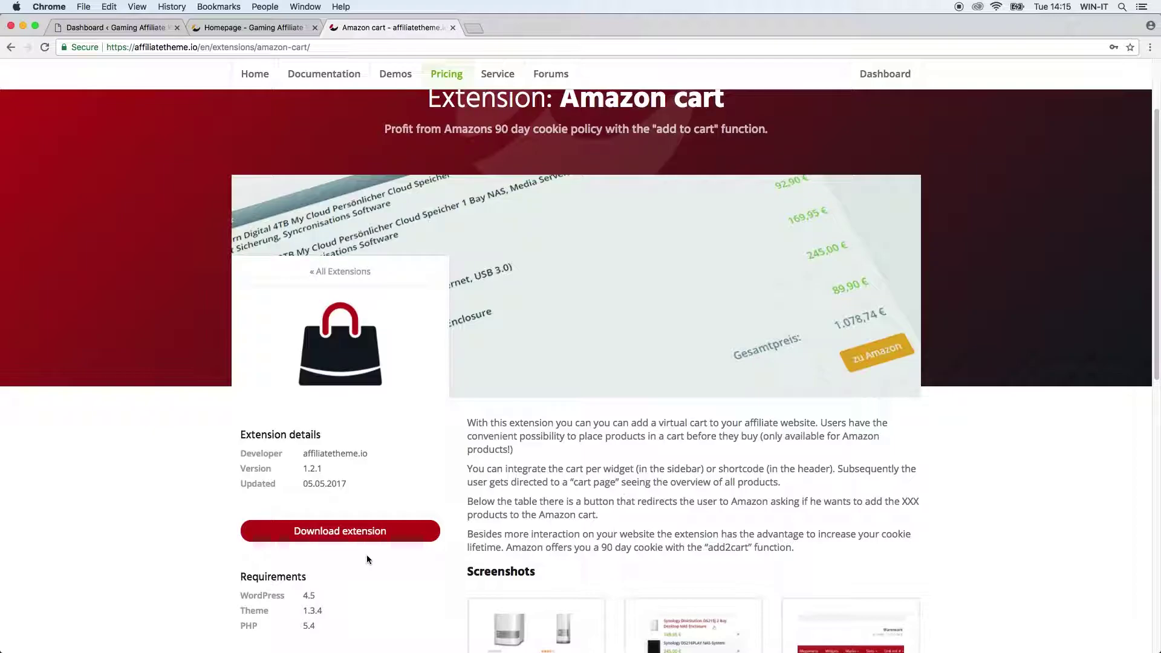
Step: Go to Installed Plugins and find the inactive AffiliateTheme – Amazon Warenkorb 1.2.1
click(140, 33)
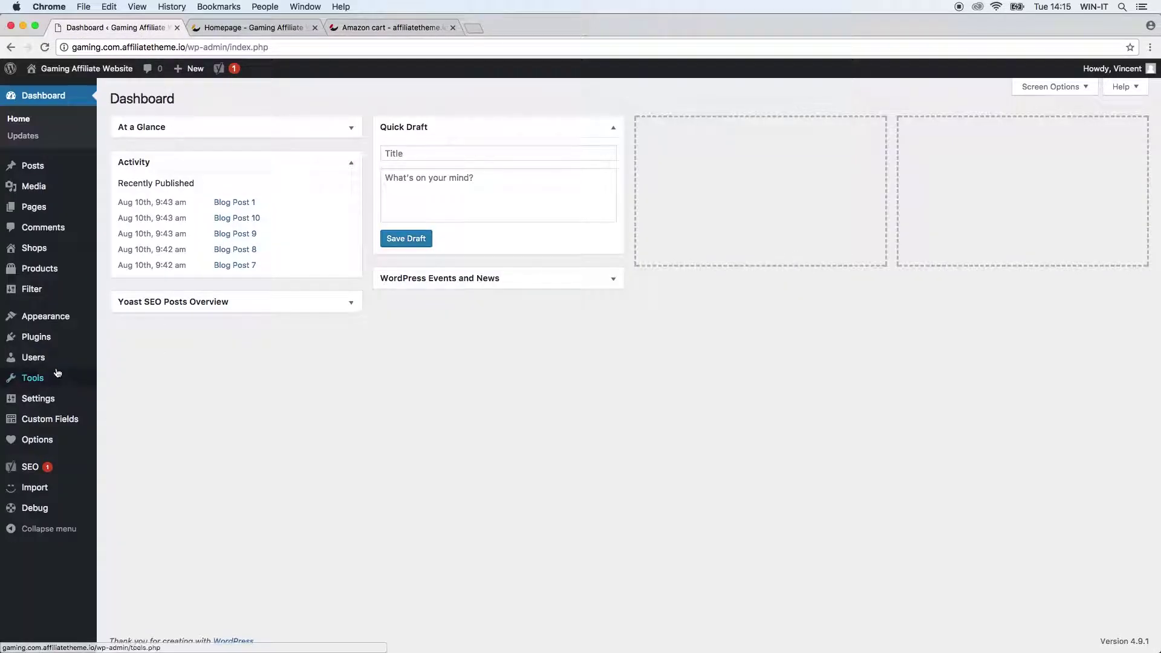
click(53, 338)
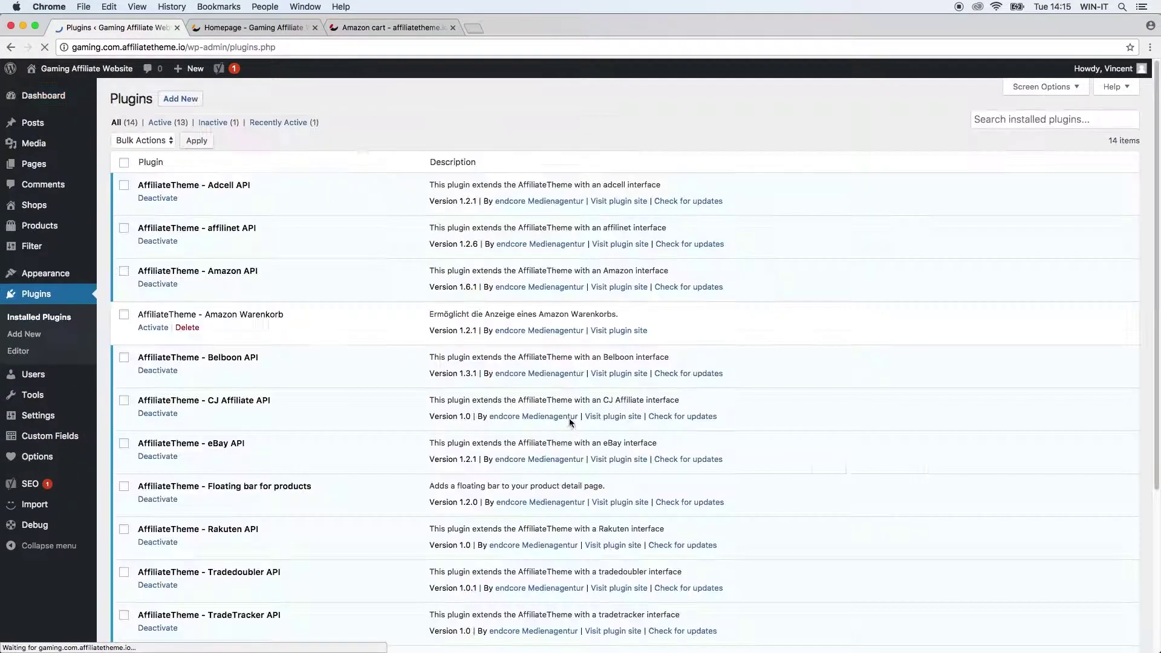
click(191, 99)
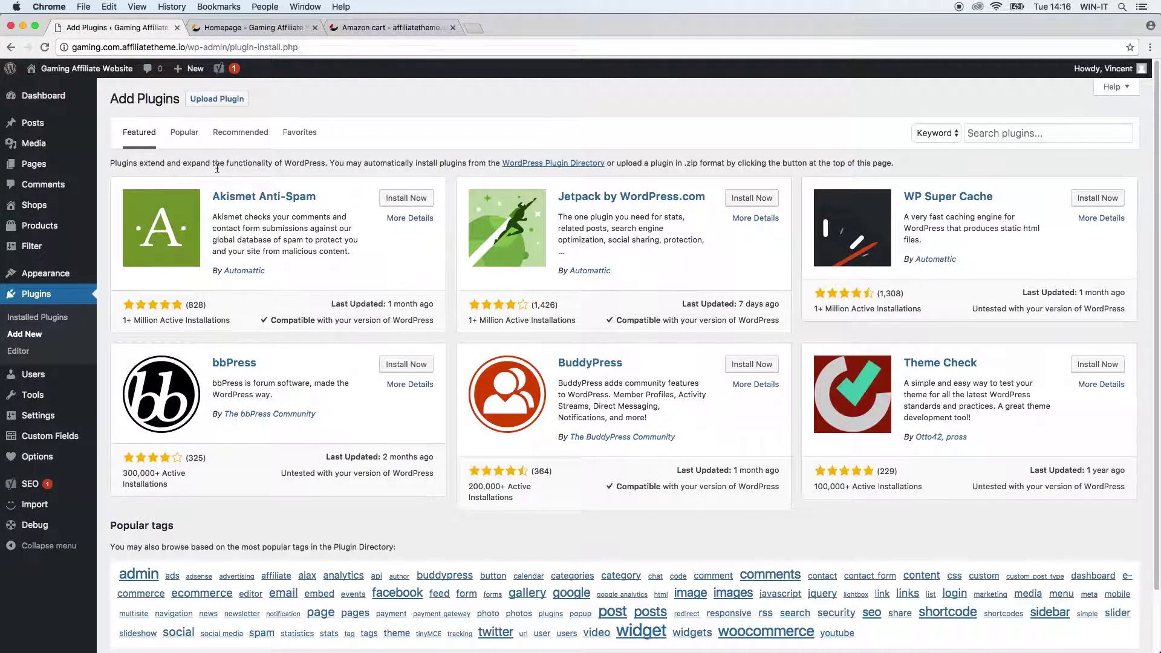
click(45, 322)
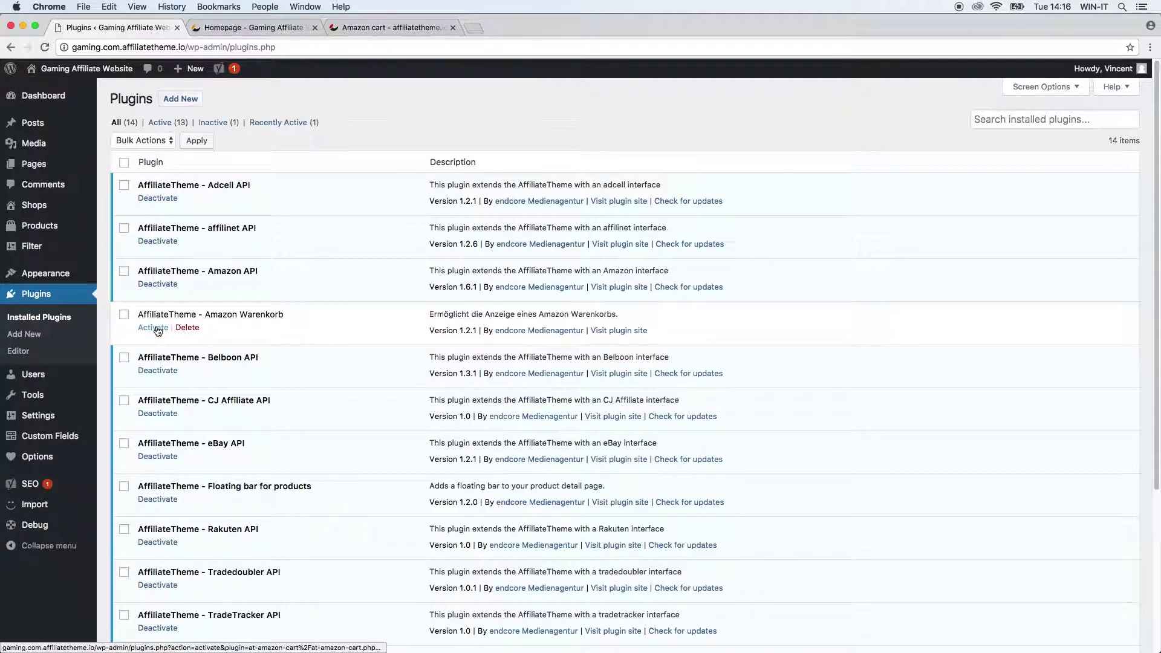
Step: Activate AffiliateTheme – Amazon Warenkorb and open its Options > Amazon Cart page
click(156, 328)
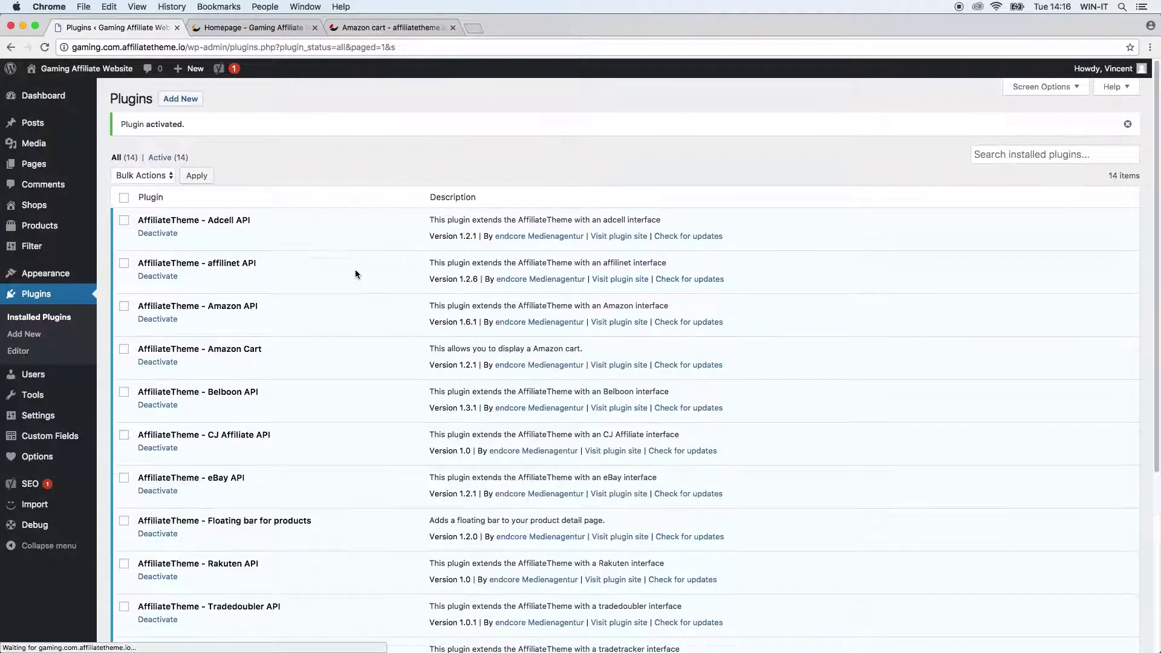
mouse_move(68, 464)
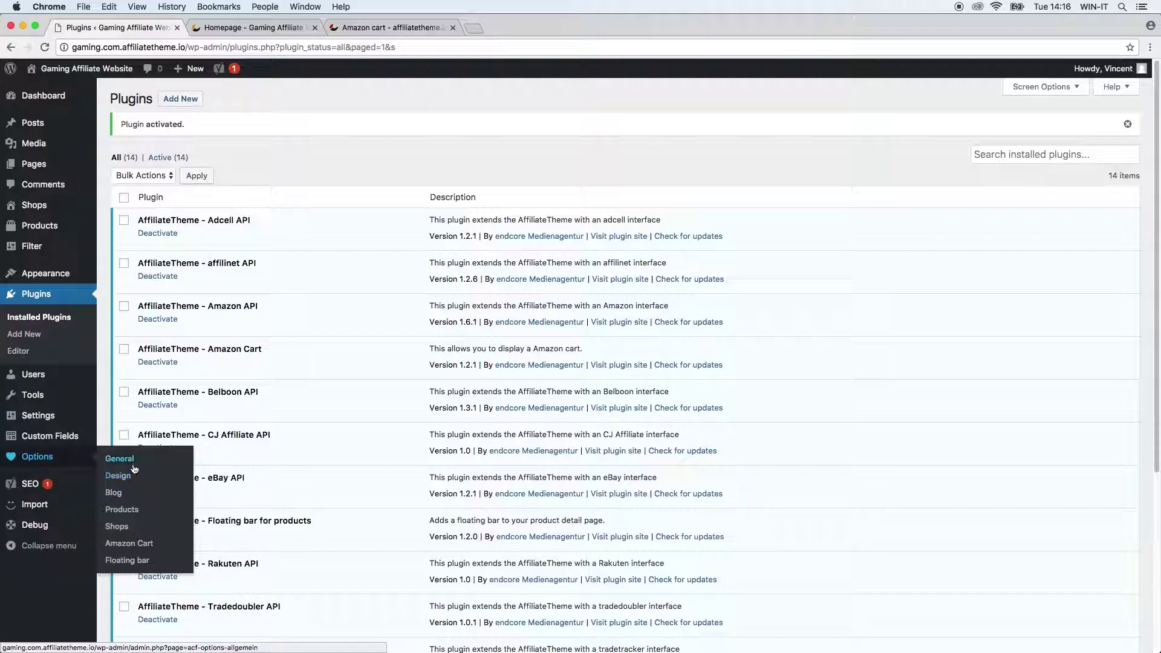
click(150, 549)
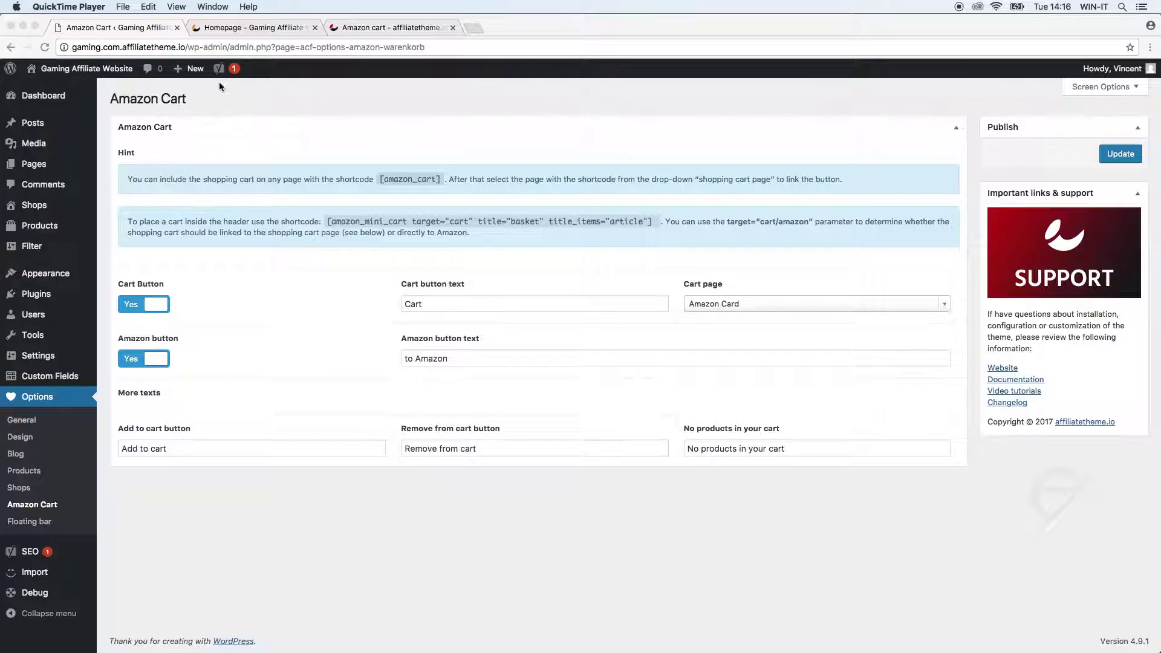
Step: Open the HKC G27 – NB27C2 product from the homepage and remove it from the cart
click(214, 31)
scroll(206, 387, down, 10)
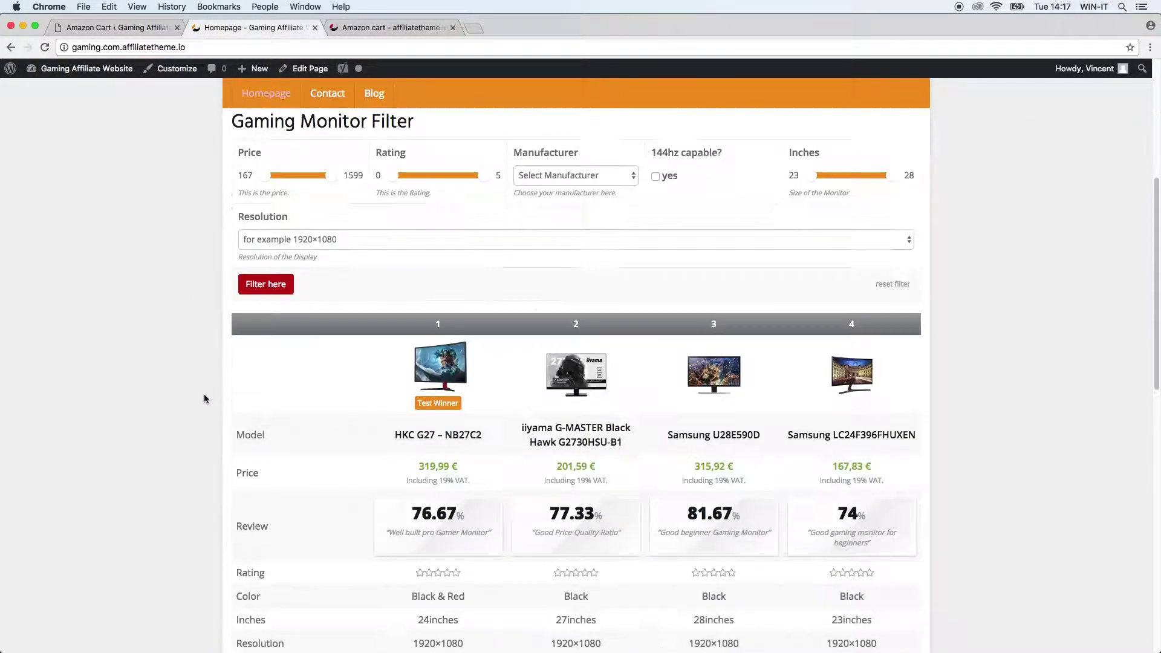
click(444, 310)
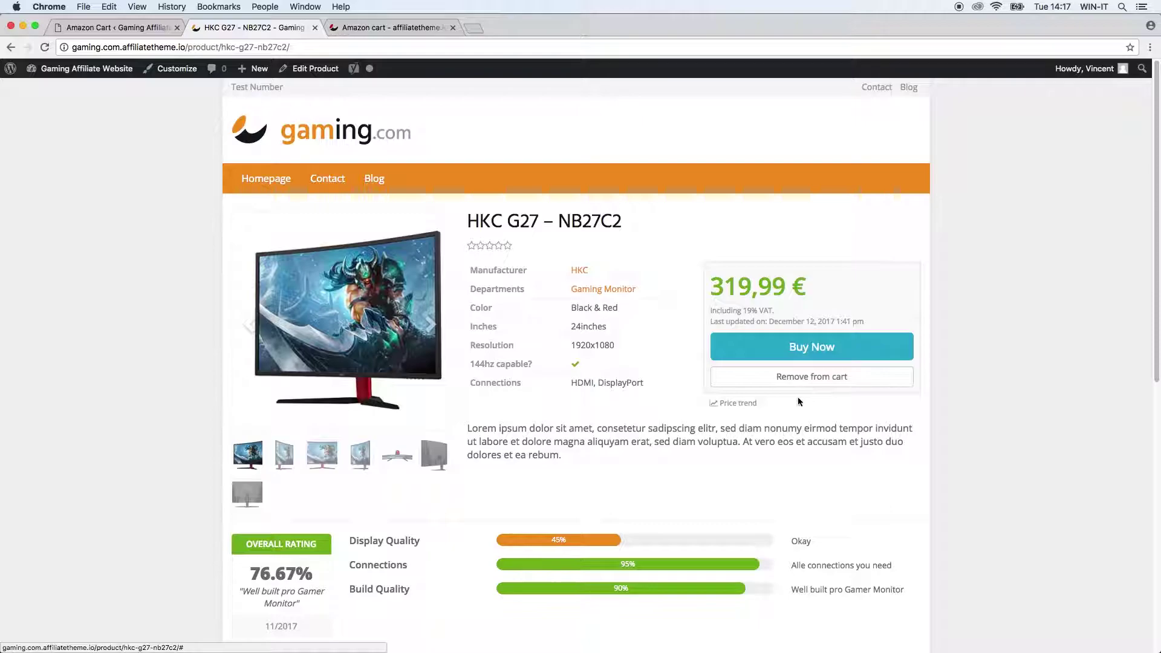
click(837, 377)
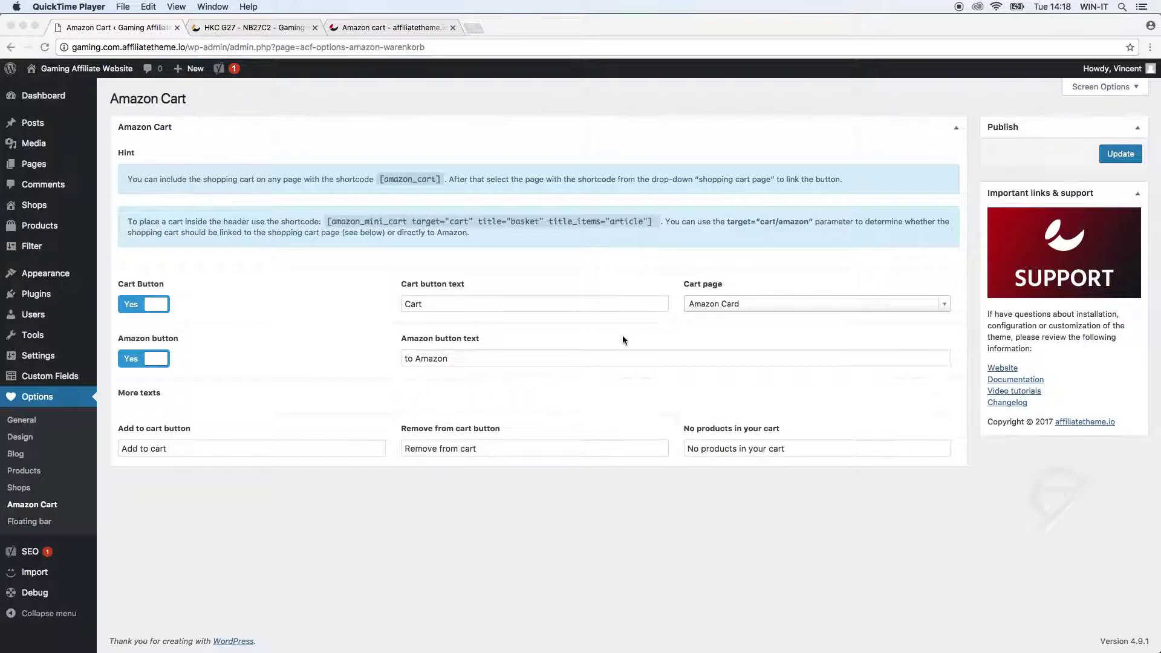
Step: Select the [amazon_mini_cart …] shortcode in the hint box, then return to the HKC G27 product page
click(648, 222)
mouse_move(647, 222)
mouse_down()
mouse_move(319, 219)
mouse_move(656, 221)
mouse_up()
key(super+c)
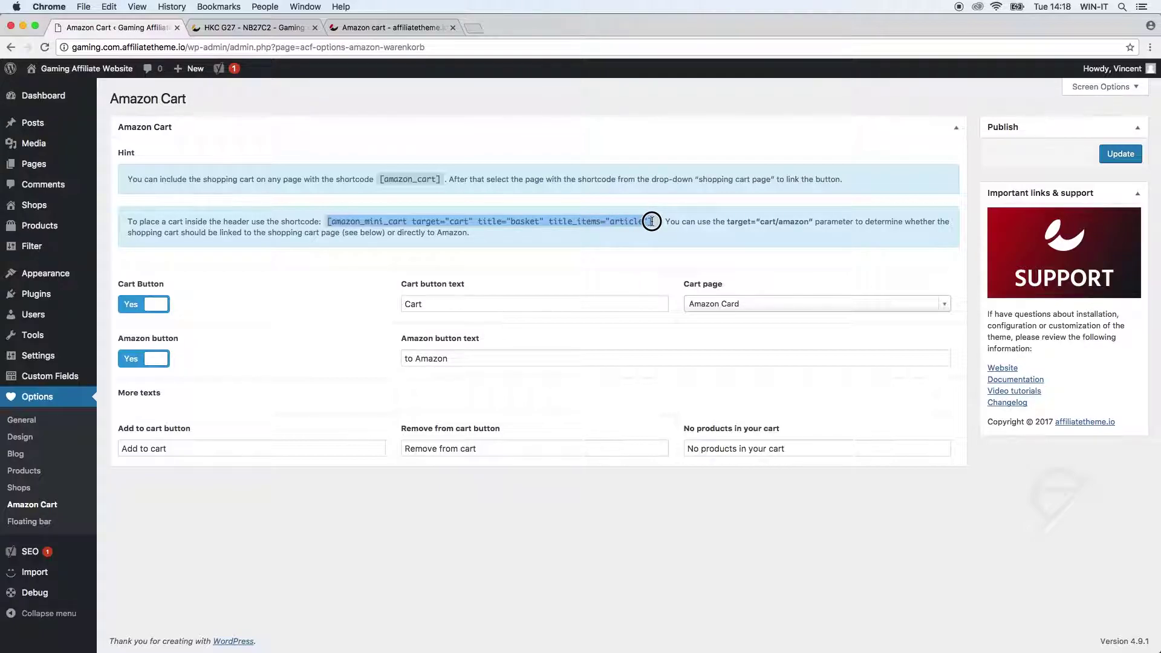
click(251, 27)
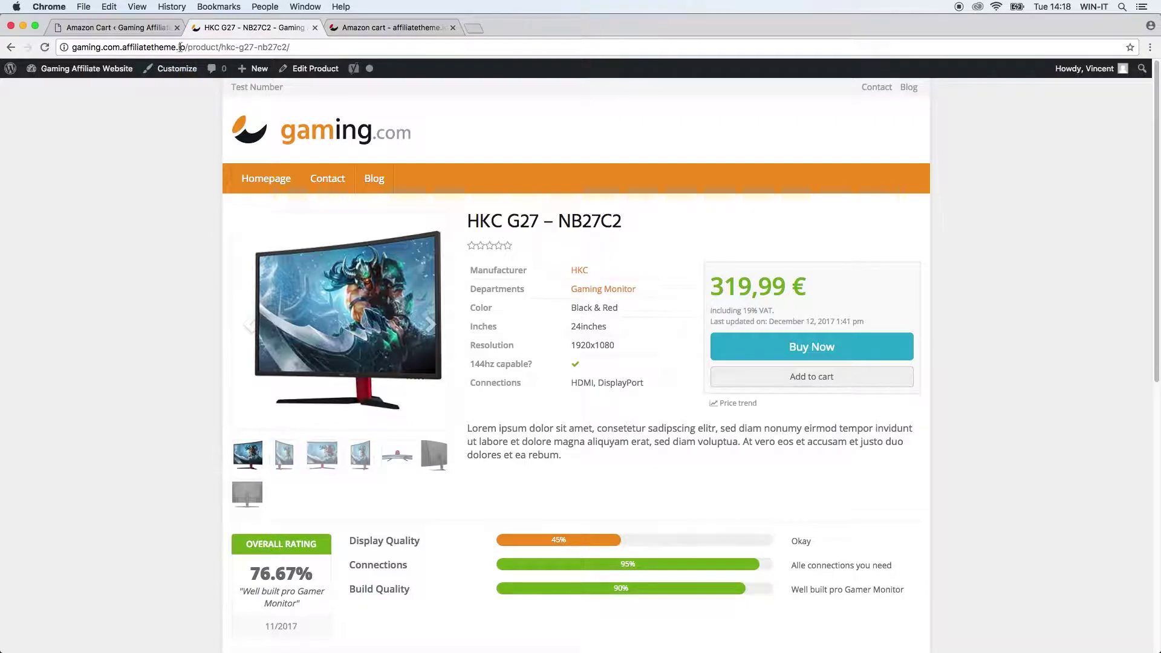
Step: Paste the [amazon_mini_cart] shortcode into the Design > Header Text field and save
click(121, 27)
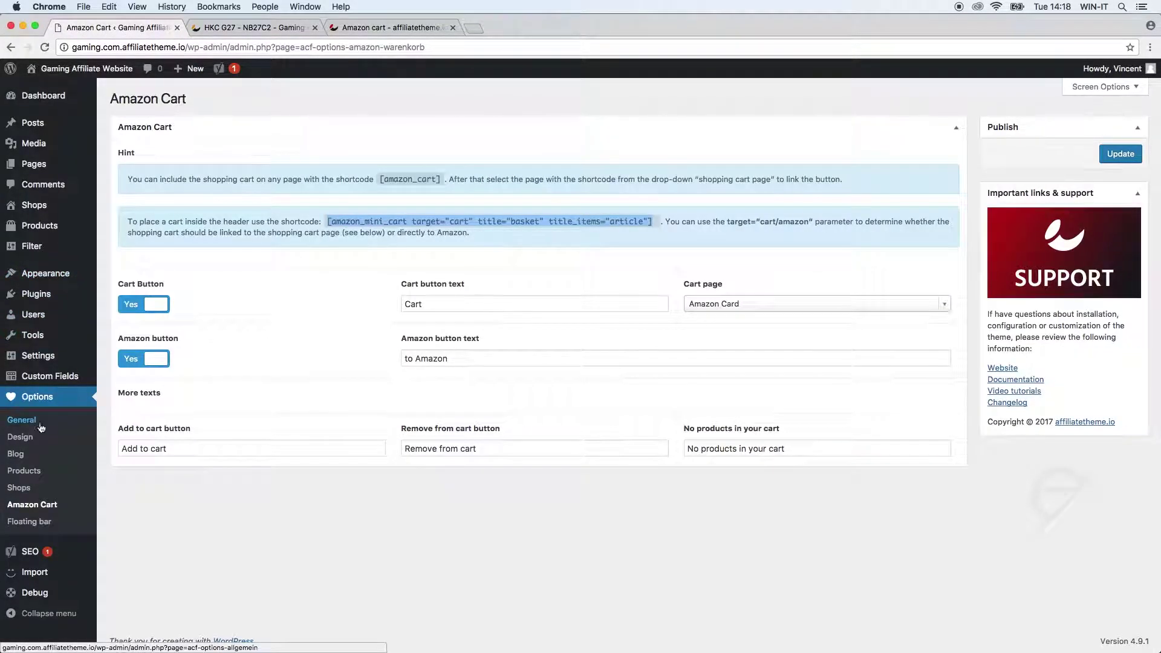
click(49, 445)
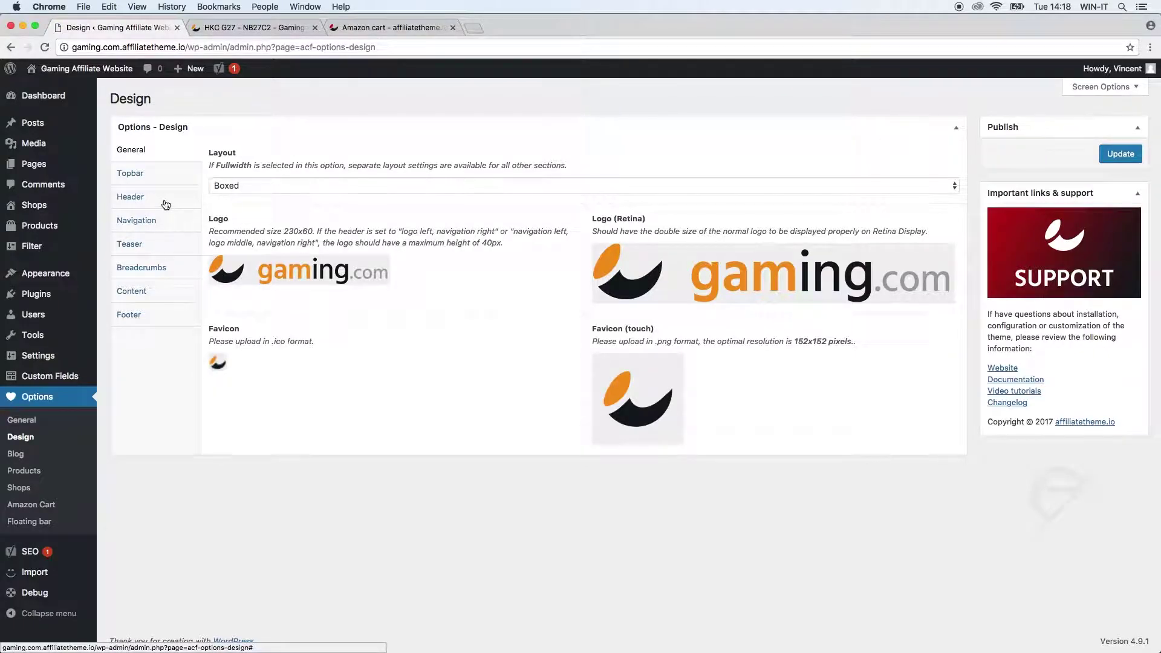
click(154, 199)
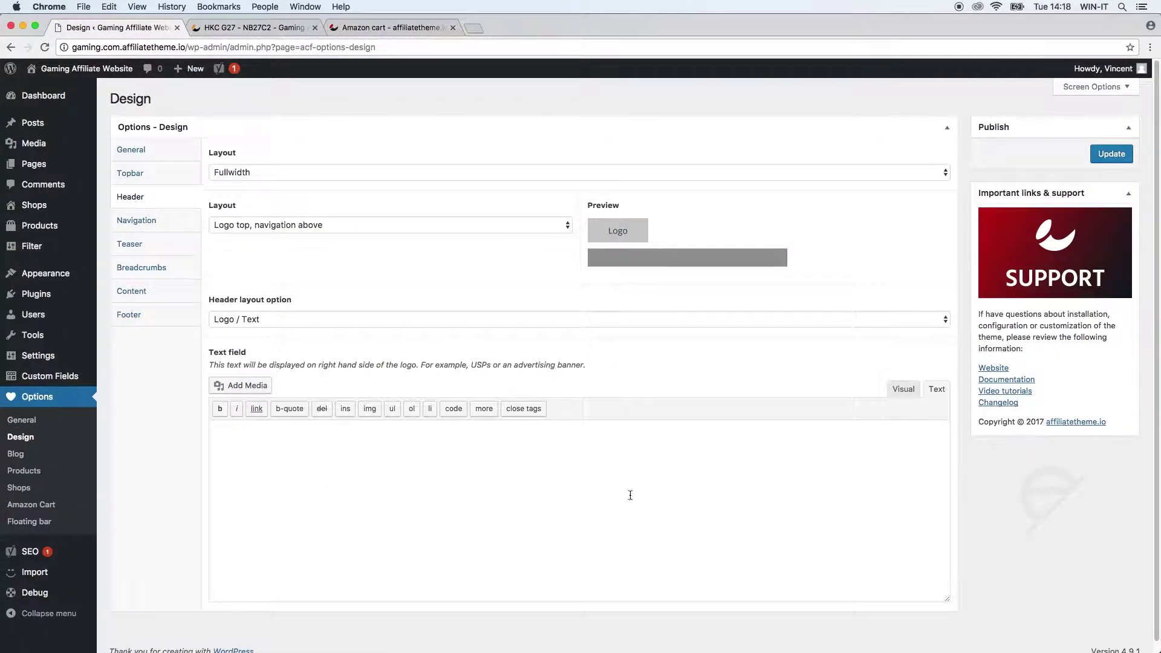
click(888, 459)
key(super+v)
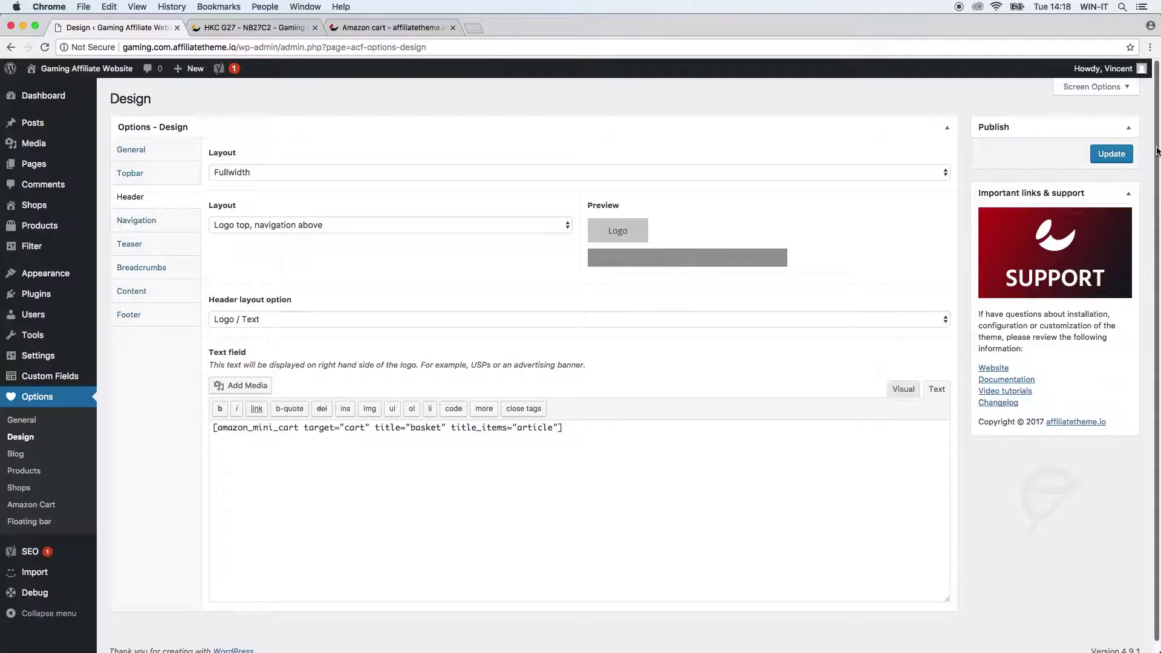
click(1112, 154)
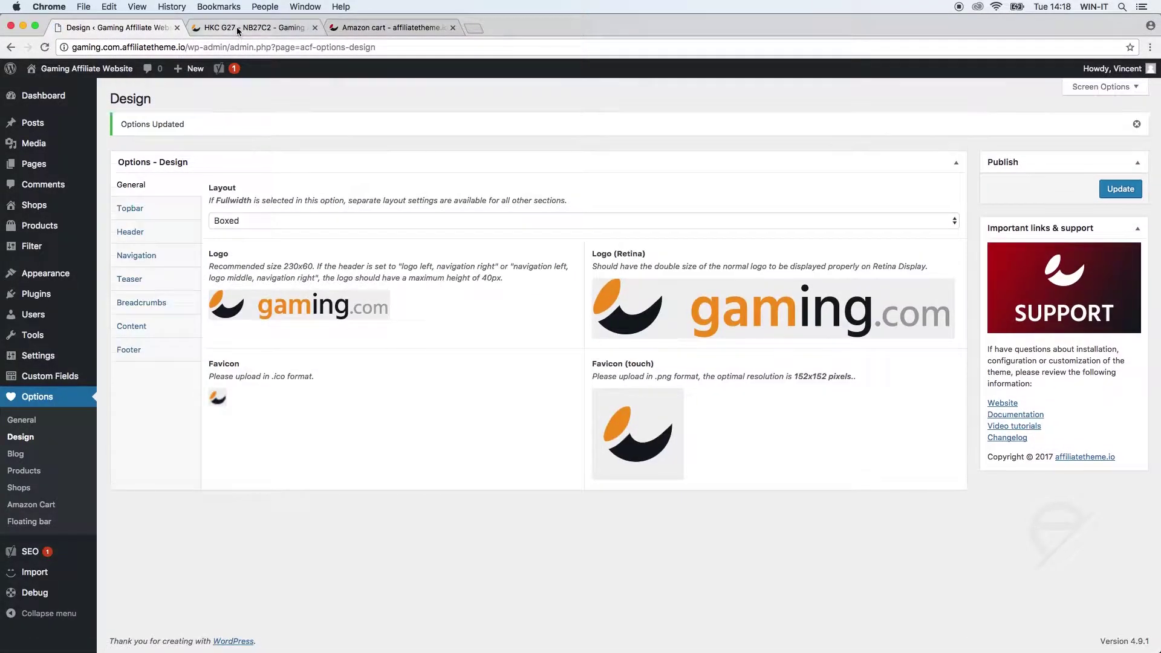
Step: Add the HKC monitor to the cart, confirm the basket shows 1 article | 319,99 €, then remove it
click(237, 27)
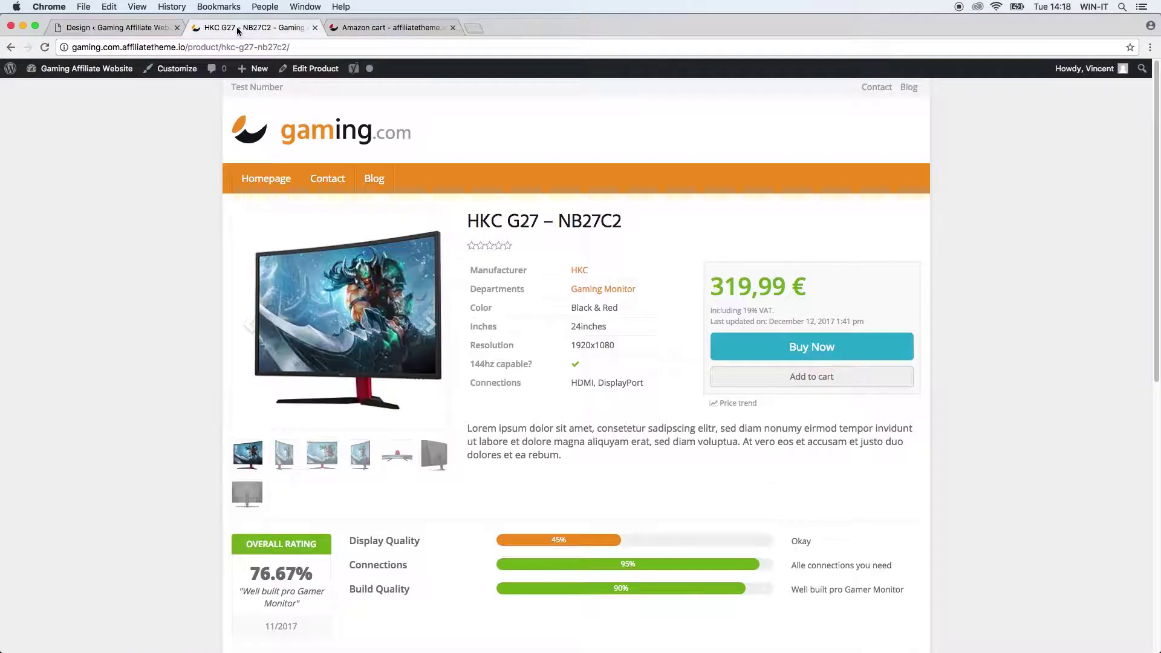
click(45, 48)
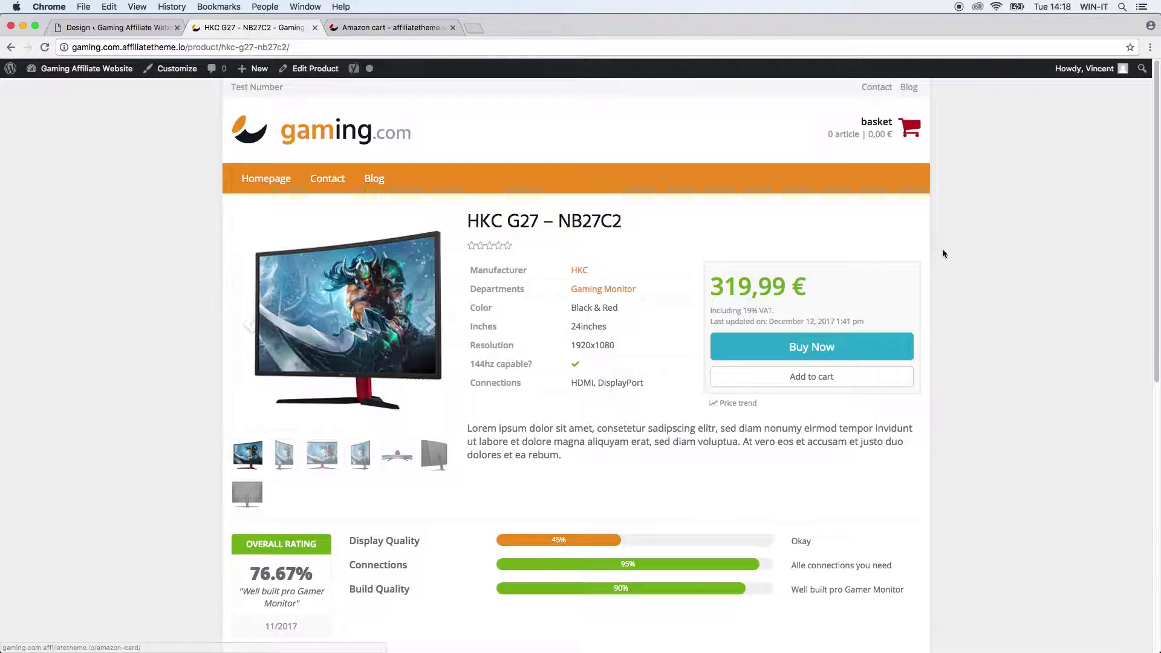
click(811, 376)
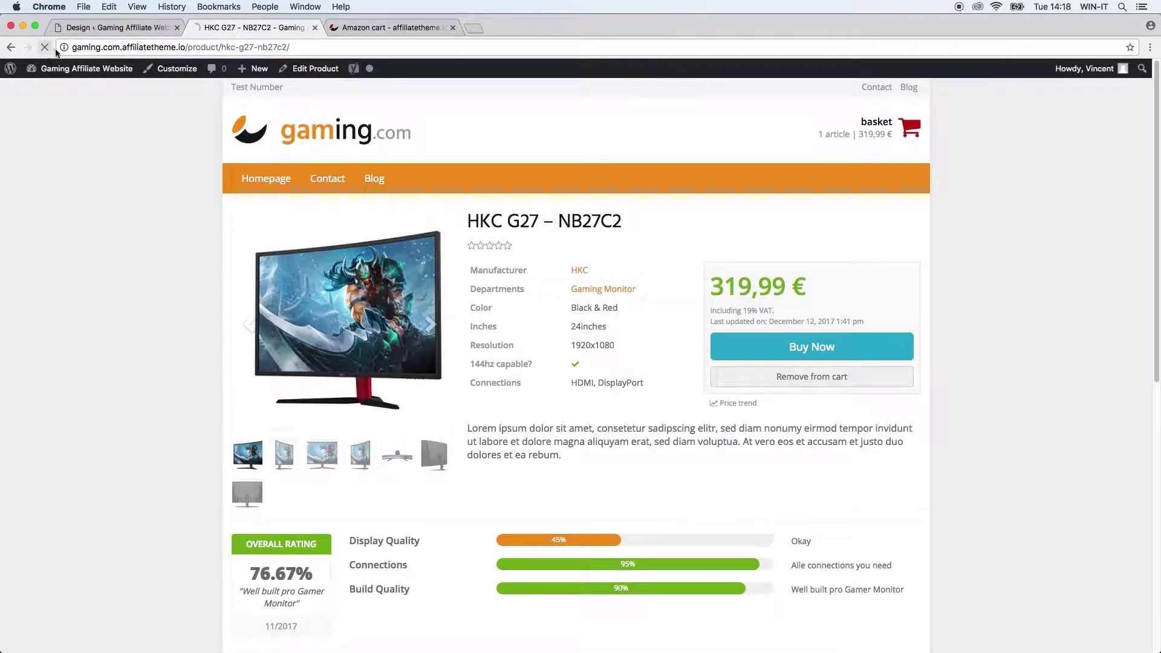
click(44, 47)
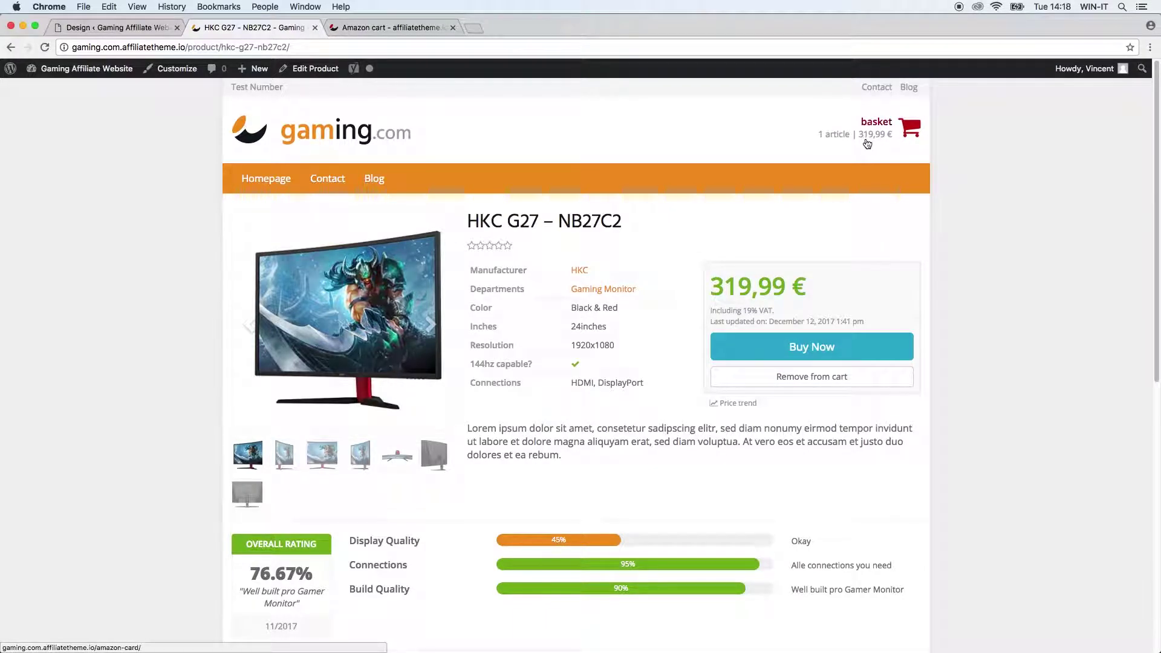
click(847, 388)
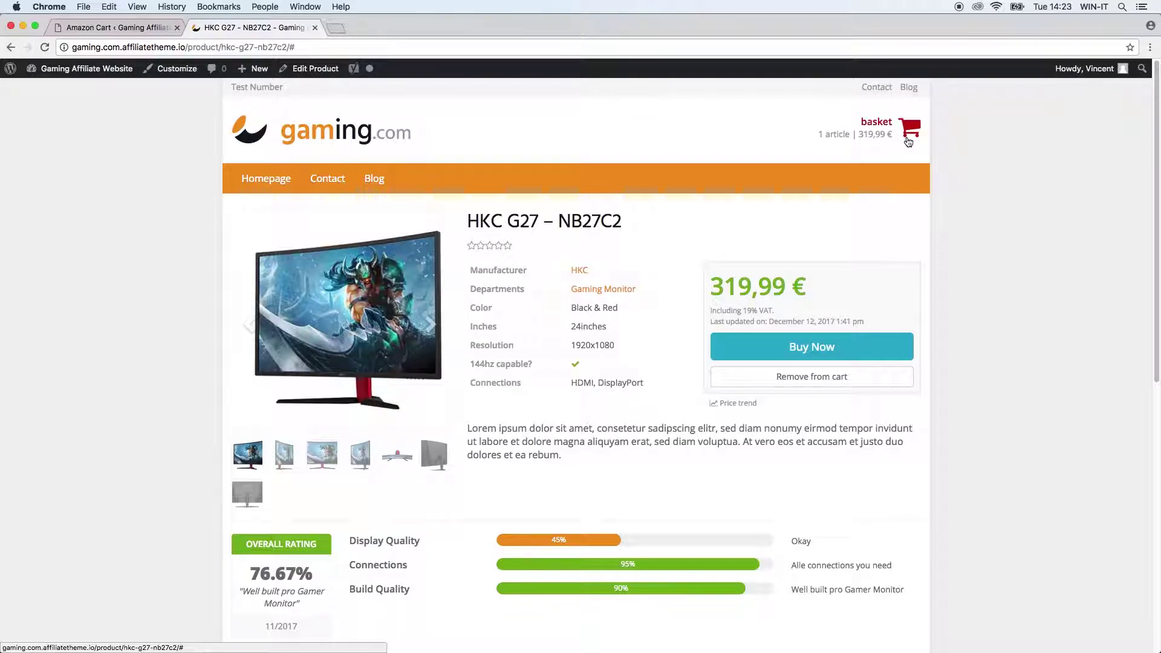
Step: Save the Amazon Cart options, reload the product page, and send the header basket to Amazon.de
click(115, 28)
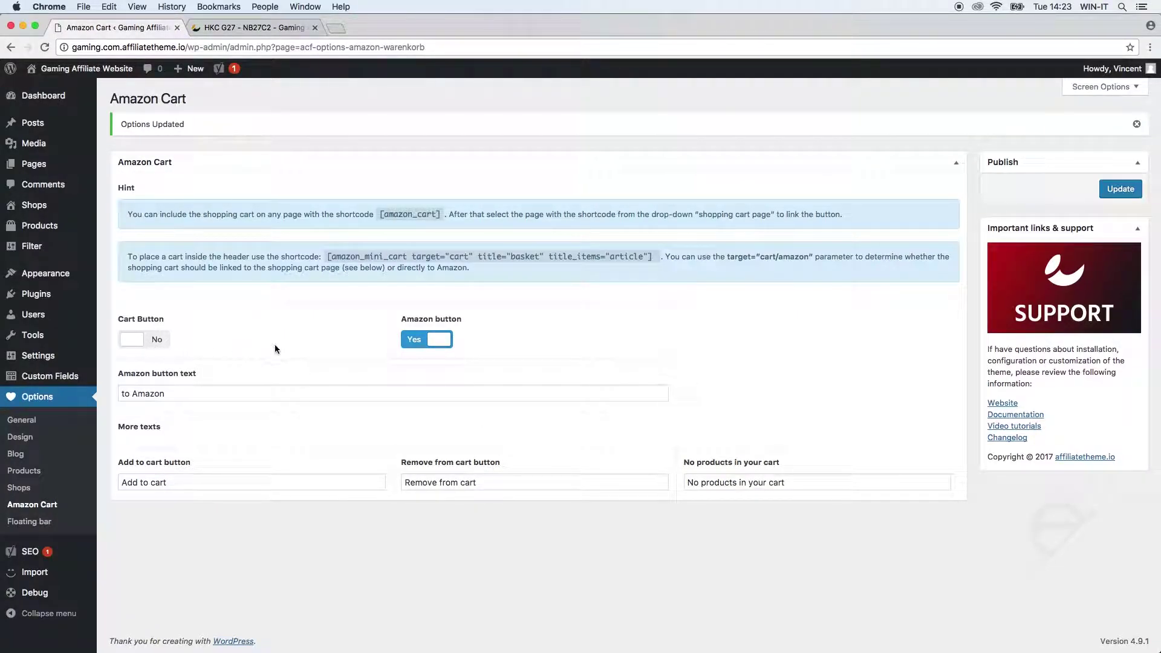
click(1121, 189)
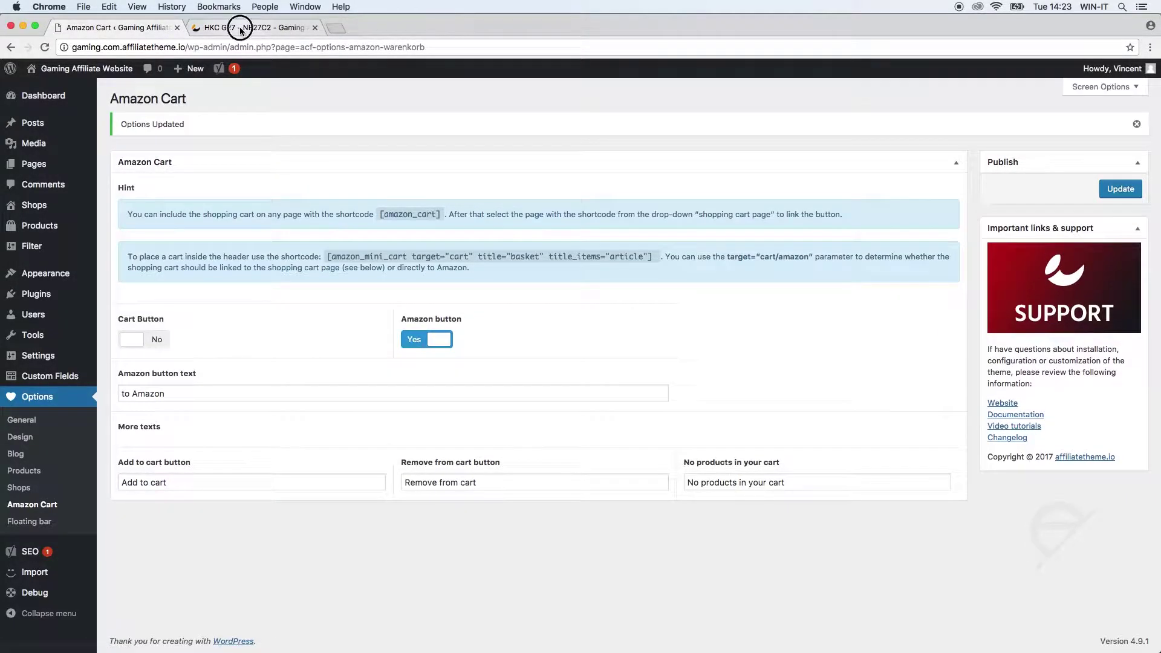
click(241, 28)
key(super+r)
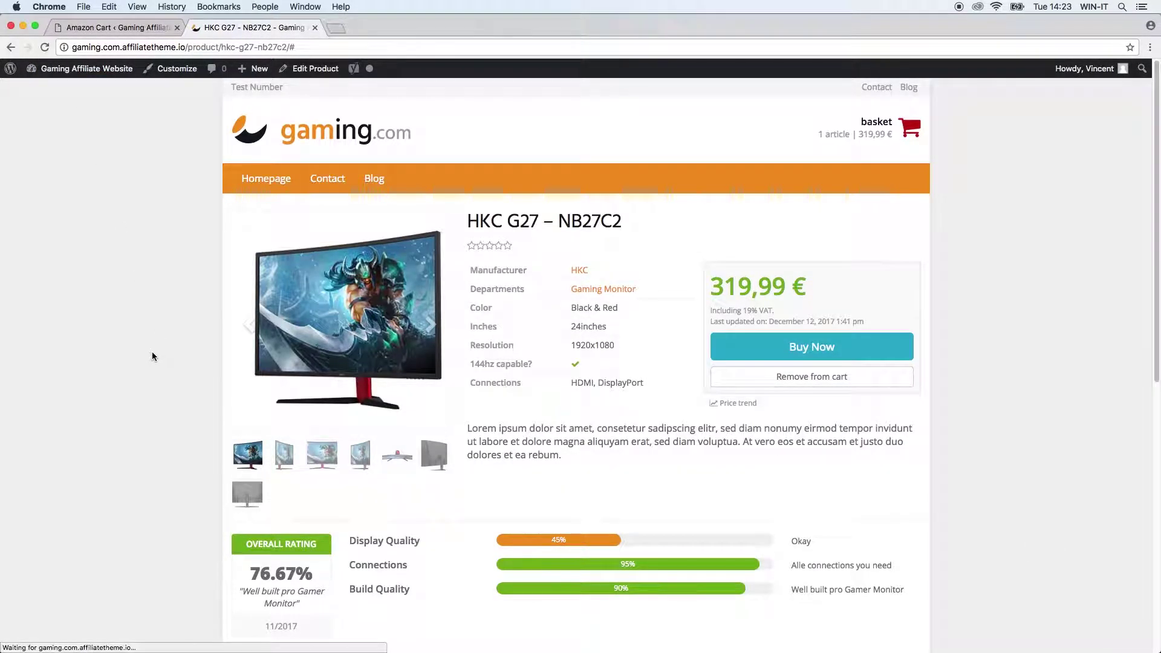
click(887, 129)
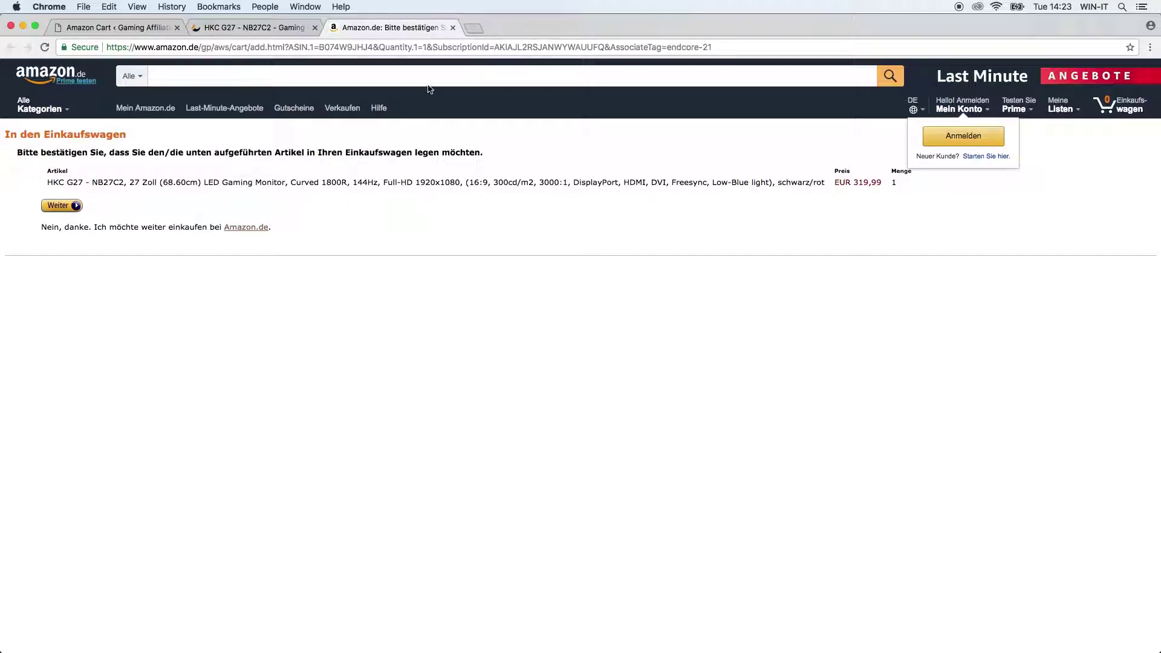
Step: Close the Amazon.de confirmation tab and go back to the Amazon Cart settings
click(453, 28)
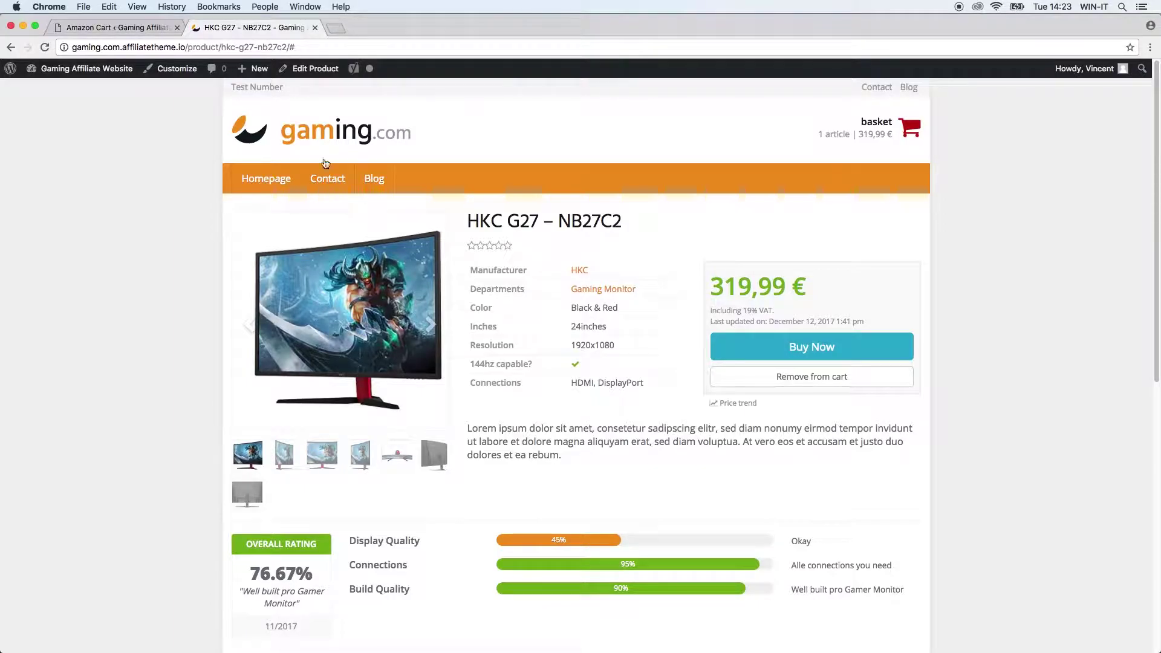
click(115, 28)
Step: Turn the Cart Button back on with text 'Cart' and update the Amazon Cart options
click(155, 343)
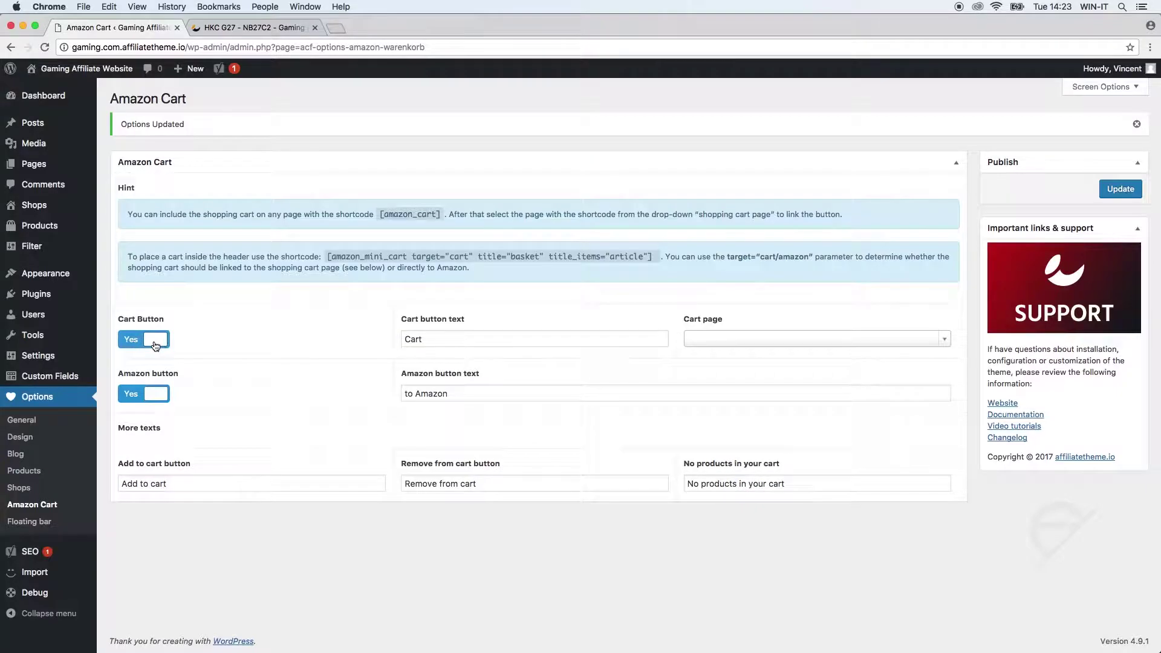
click(448, 340)
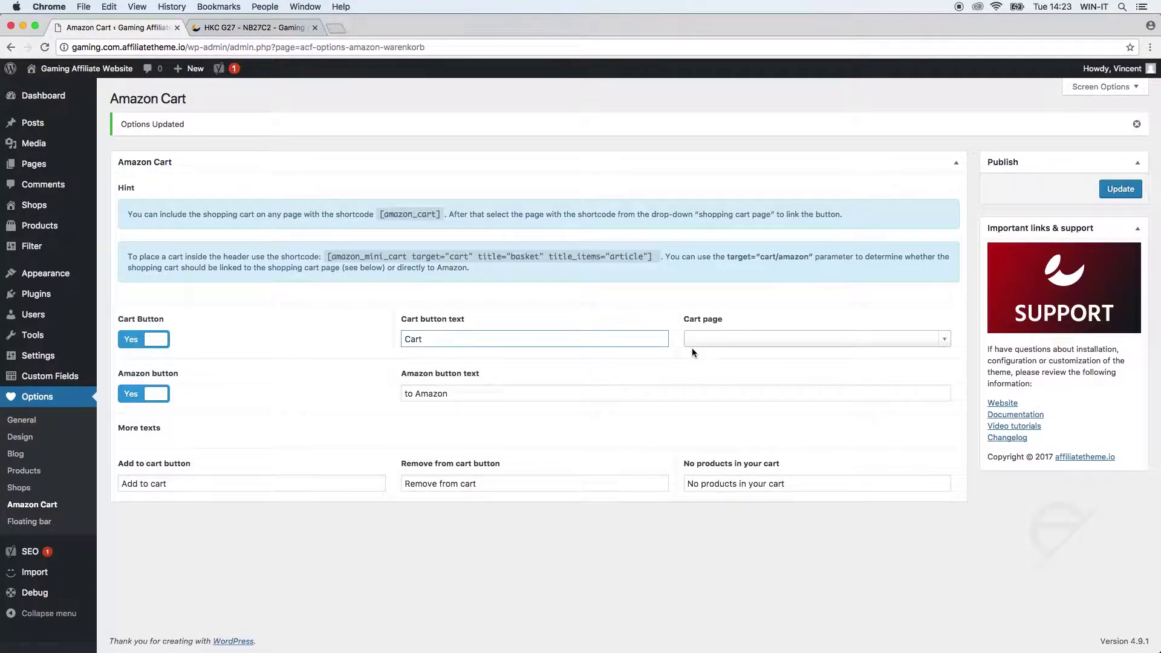
click(765, 340)
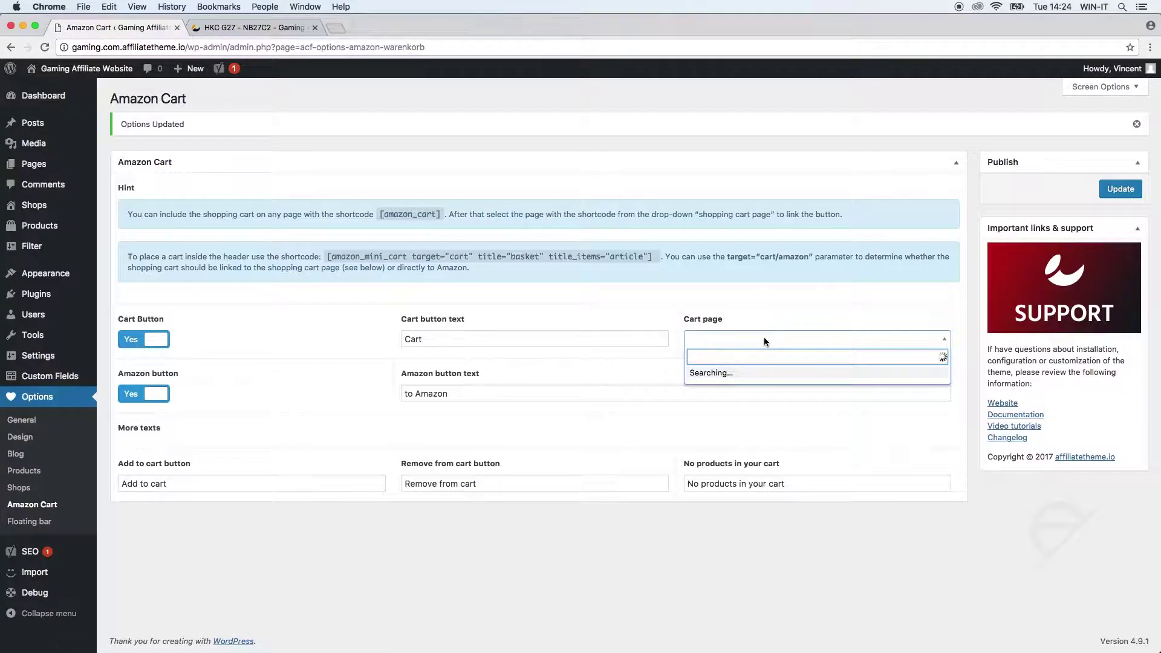
click(764, 336)
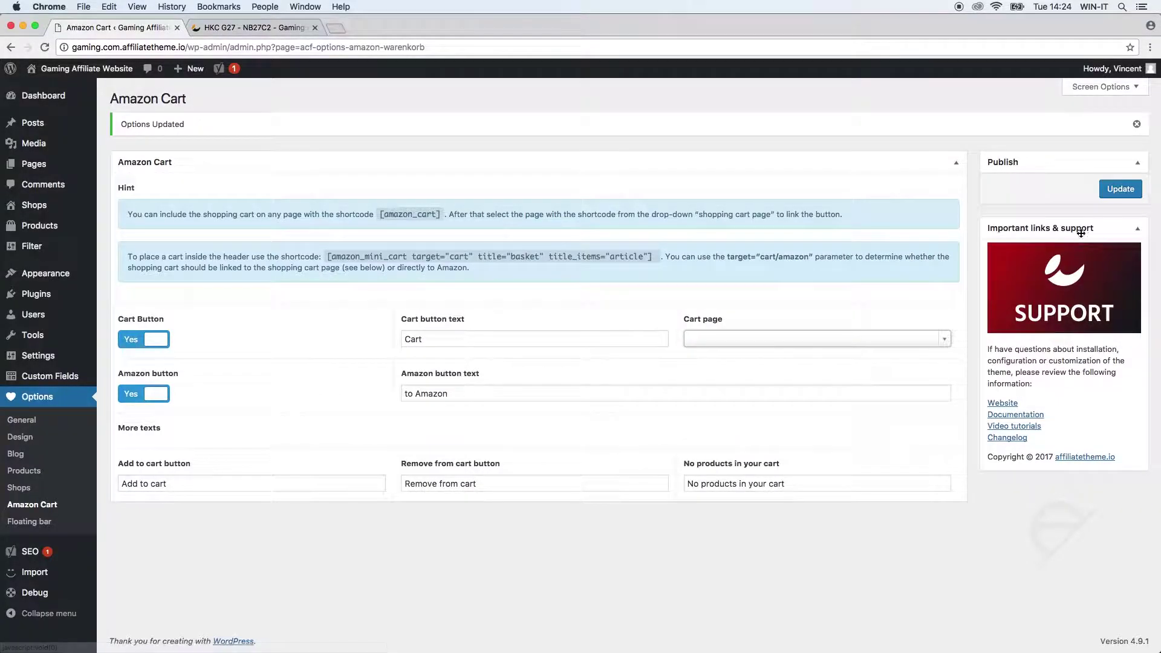
click(1120, 188)
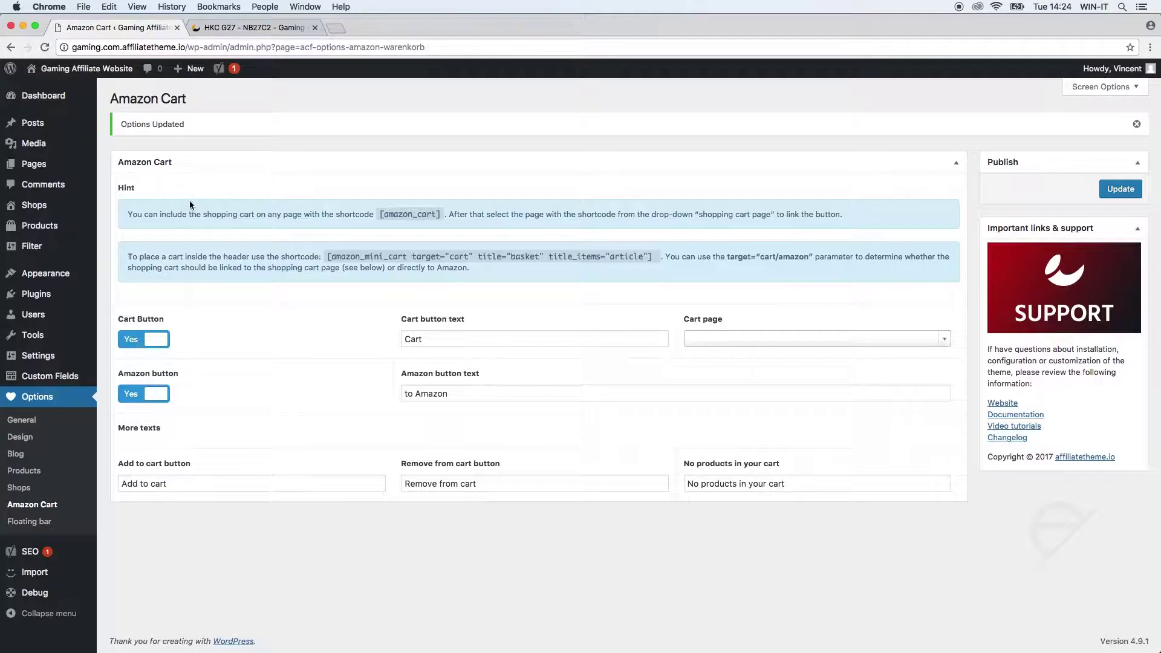
Step: Copy the [amazon_cart] shortcode from the hint and go to All Pages
drag(128, 218, 873, 221)
click(874, 221)
drag(441, 213, 381, 217)
key(super+c)
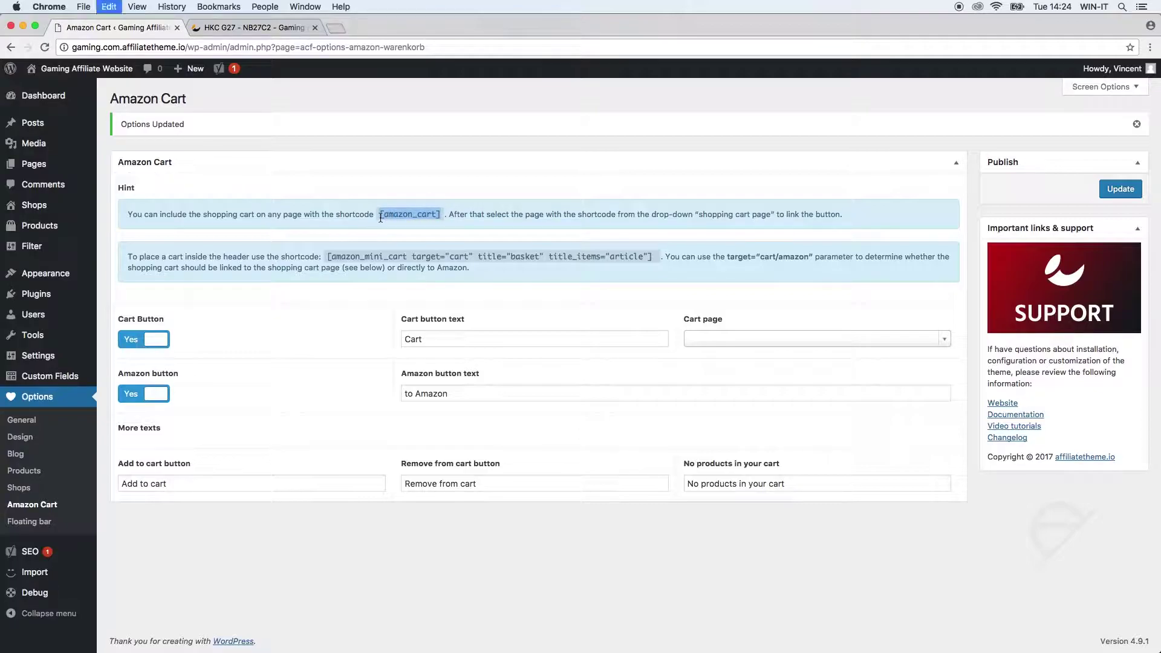
click(81, 173)
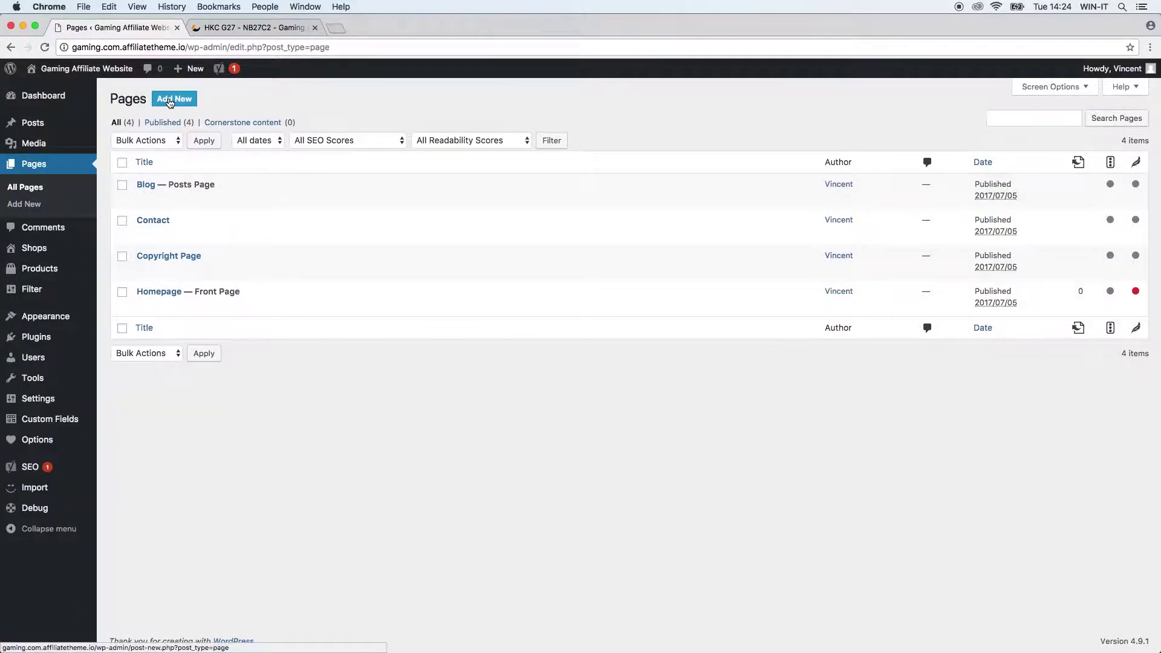
Step: Create and publish a page titled 'Amazon Cart' with the pasted [amazon_cart] shortcode as its body
click(170, 102)
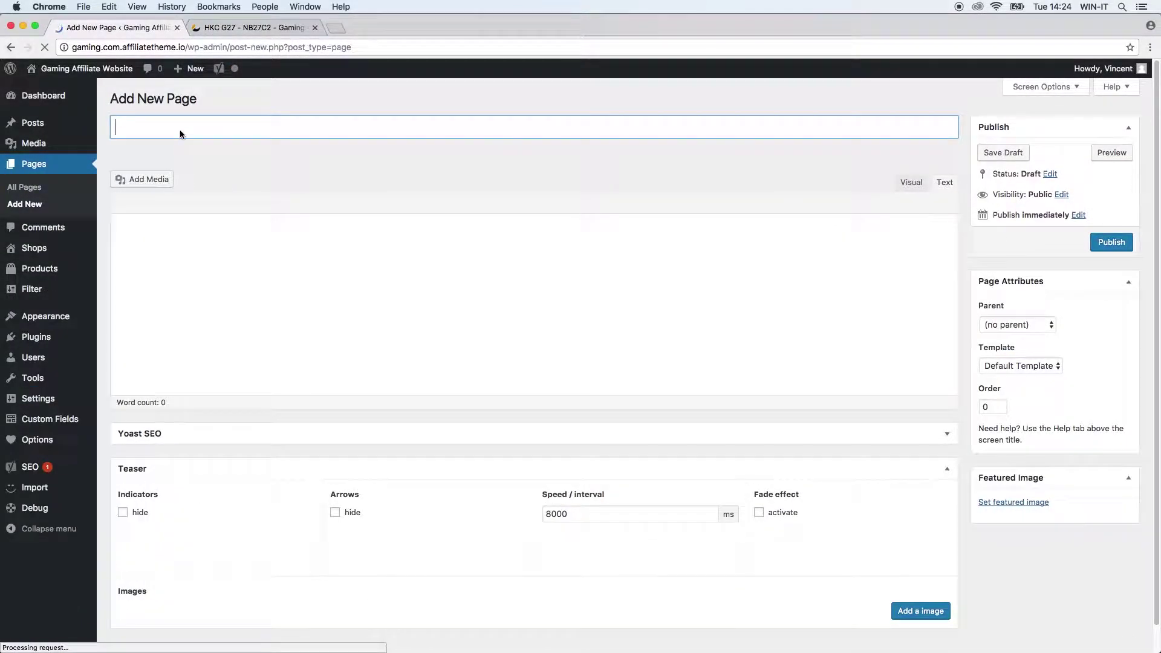
click(182, 129)
text(Amazon Cart)
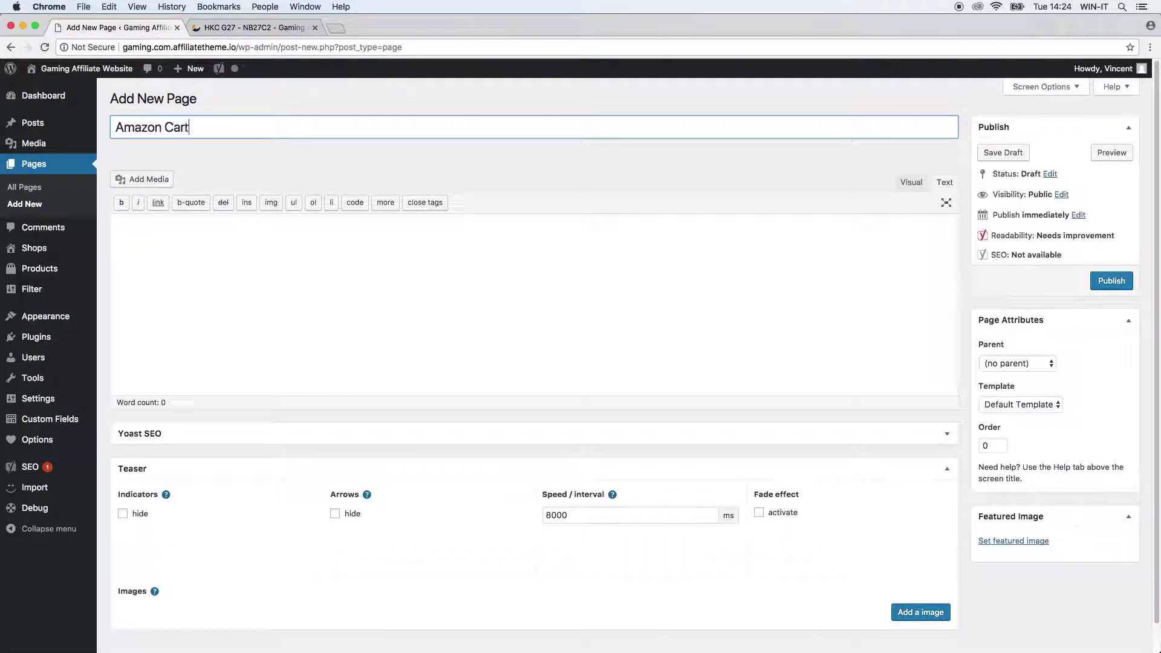
key(Tab)
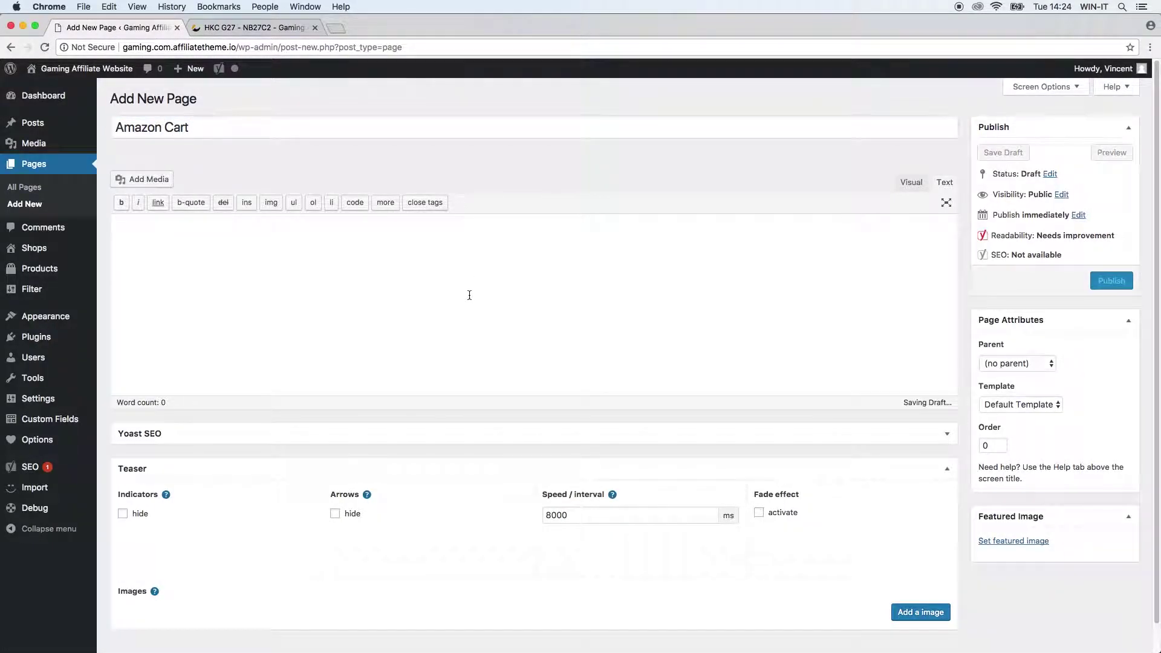
key(super+v)
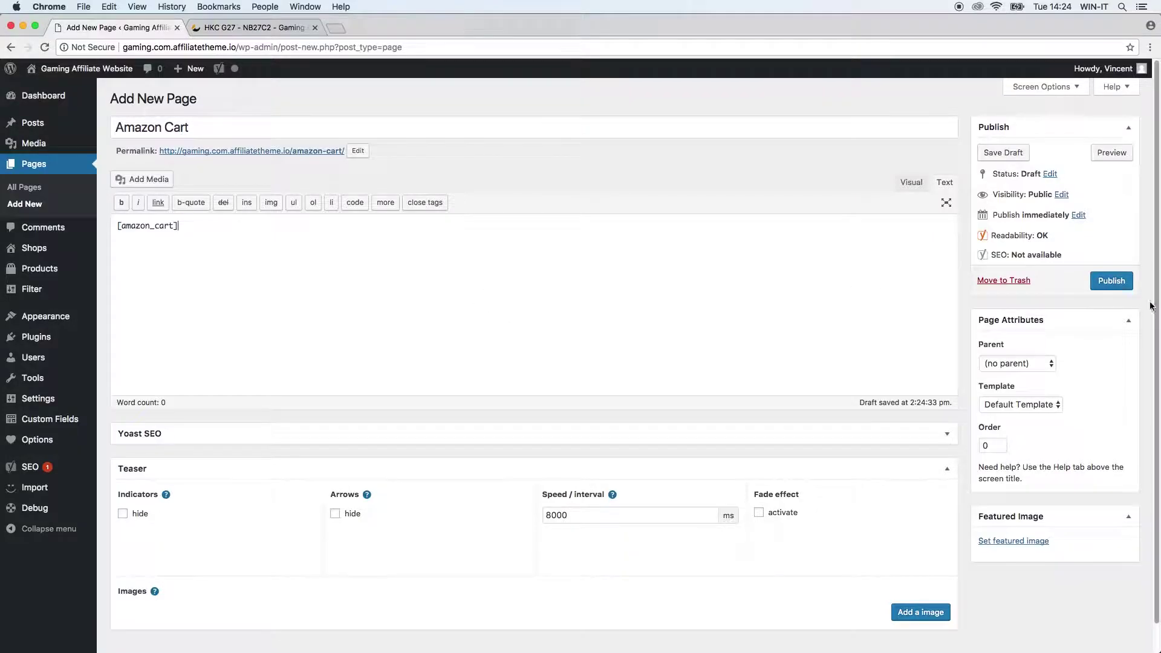
click(1111, 281)
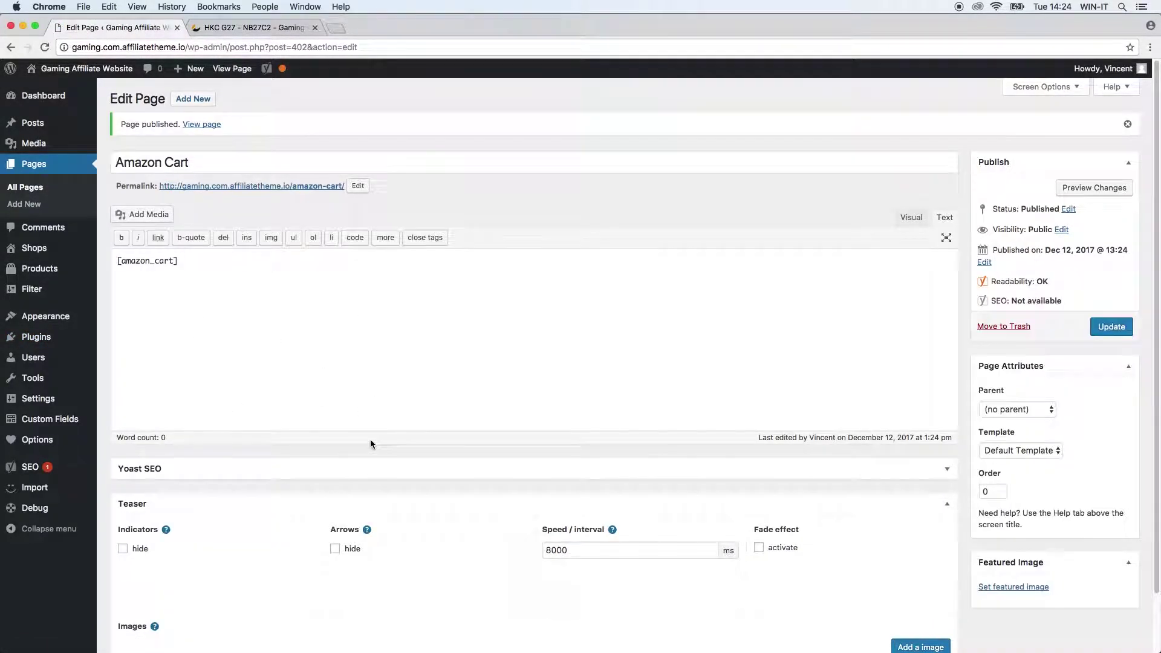
mouse_move(59, 444)
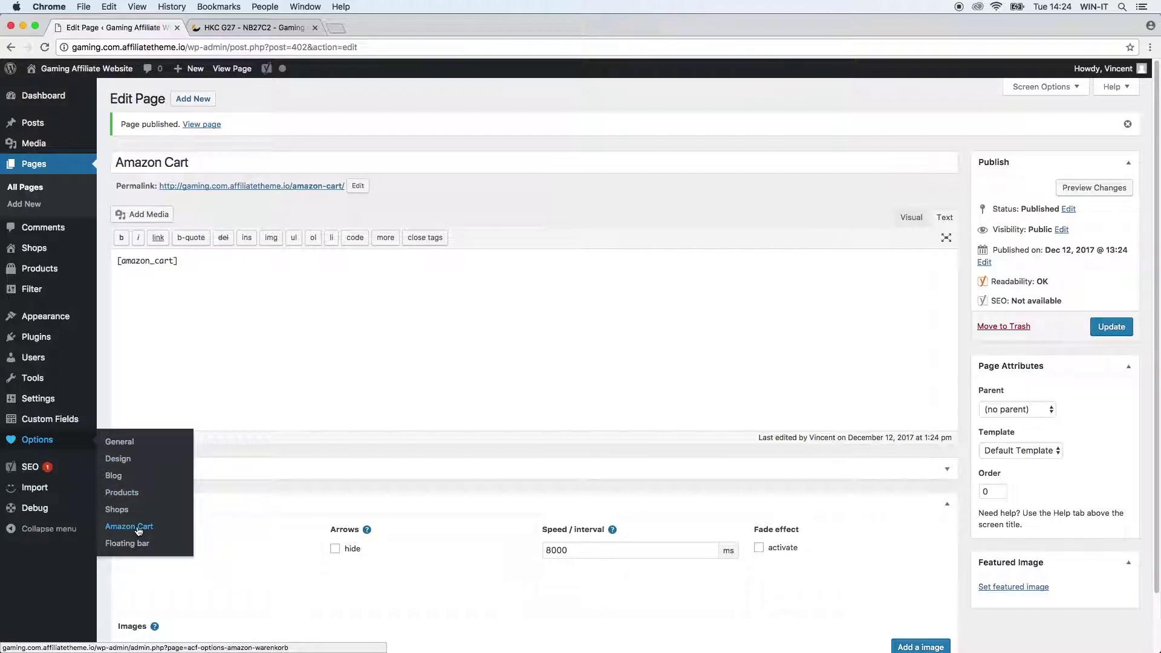
Step: Set the Amazon Cart option's Cart page to 'Amazon Cart' and update, then return to the HKC G27 – NB27C2 product page
click(138, 527)
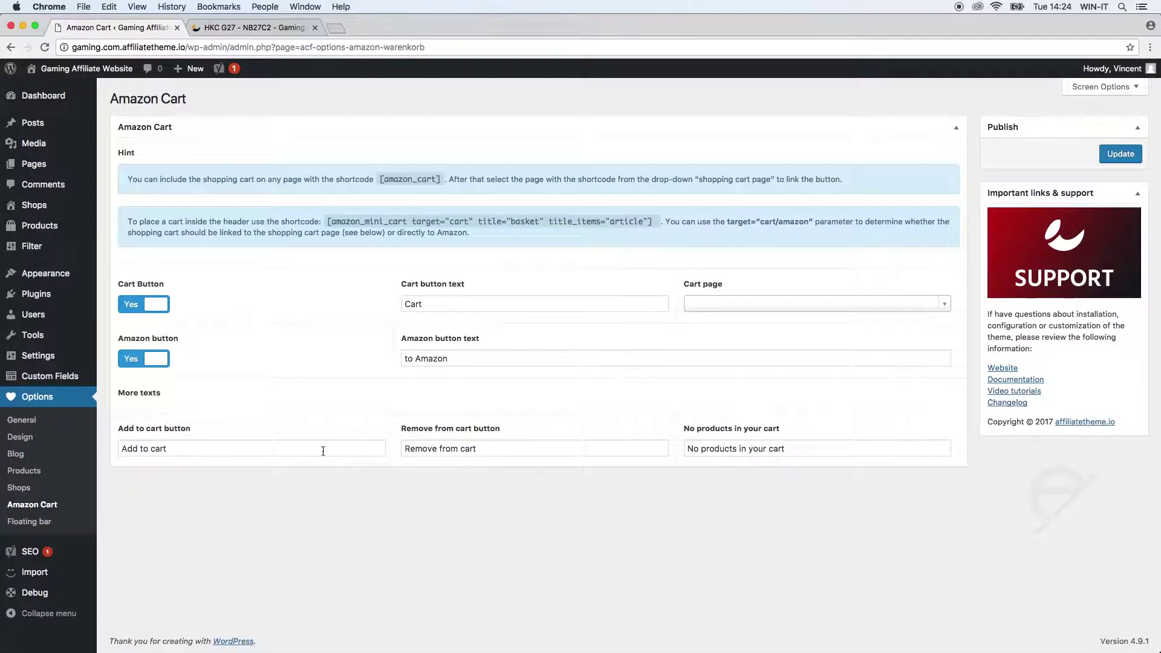
click(788, 303)
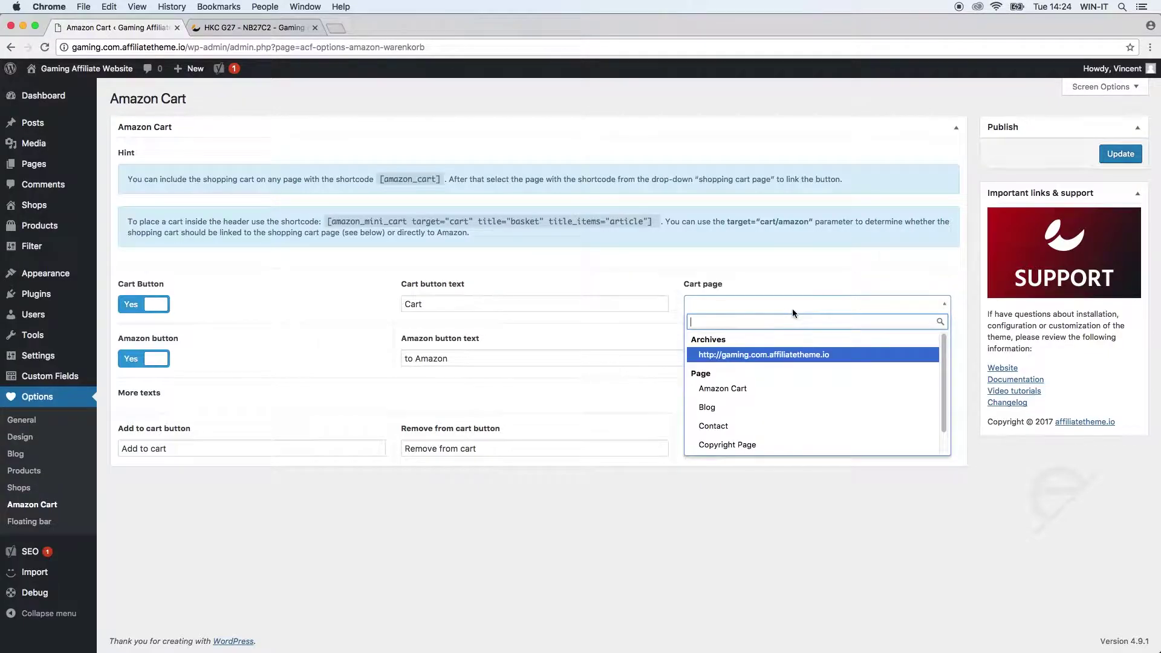
click(760, 392)
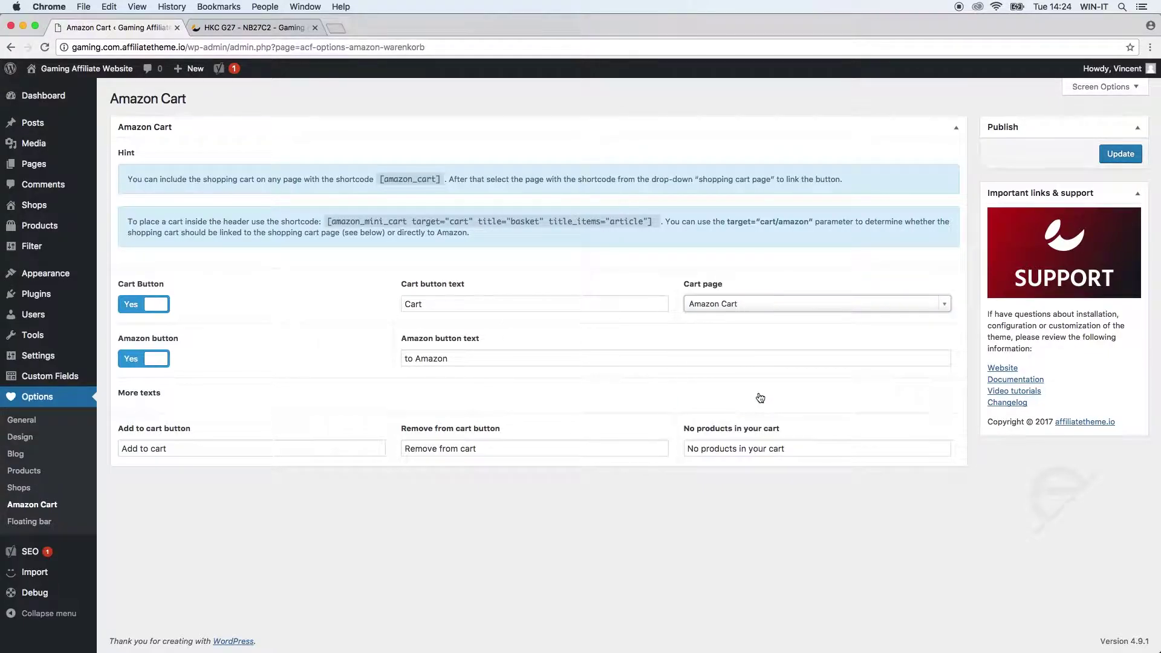
click(1125, 156)
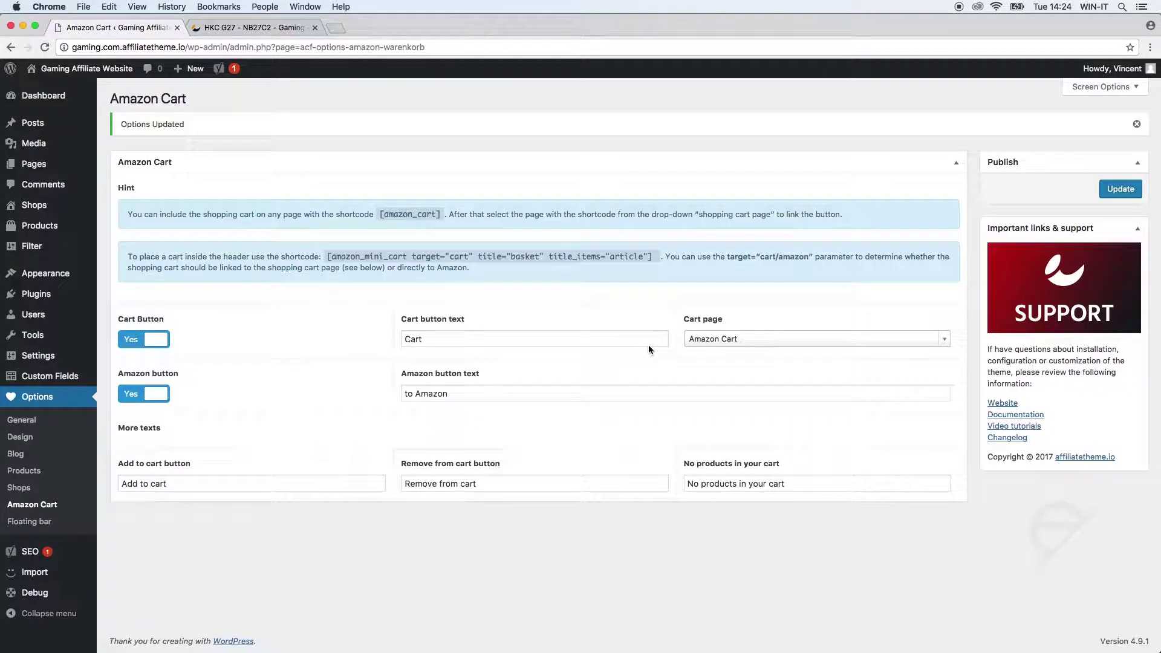
click(256, 24)
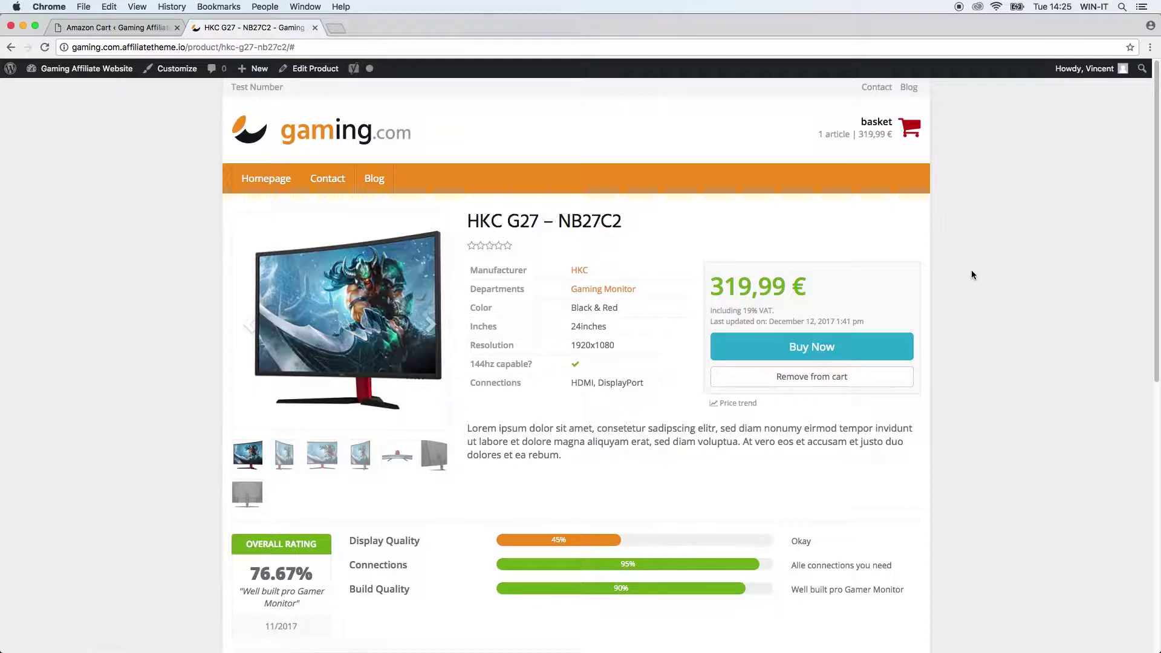
Step: Check the basket page listing the HKC G27 – NB27C2 monitor, then go back to the Amazon Cart options
click(870, 122)
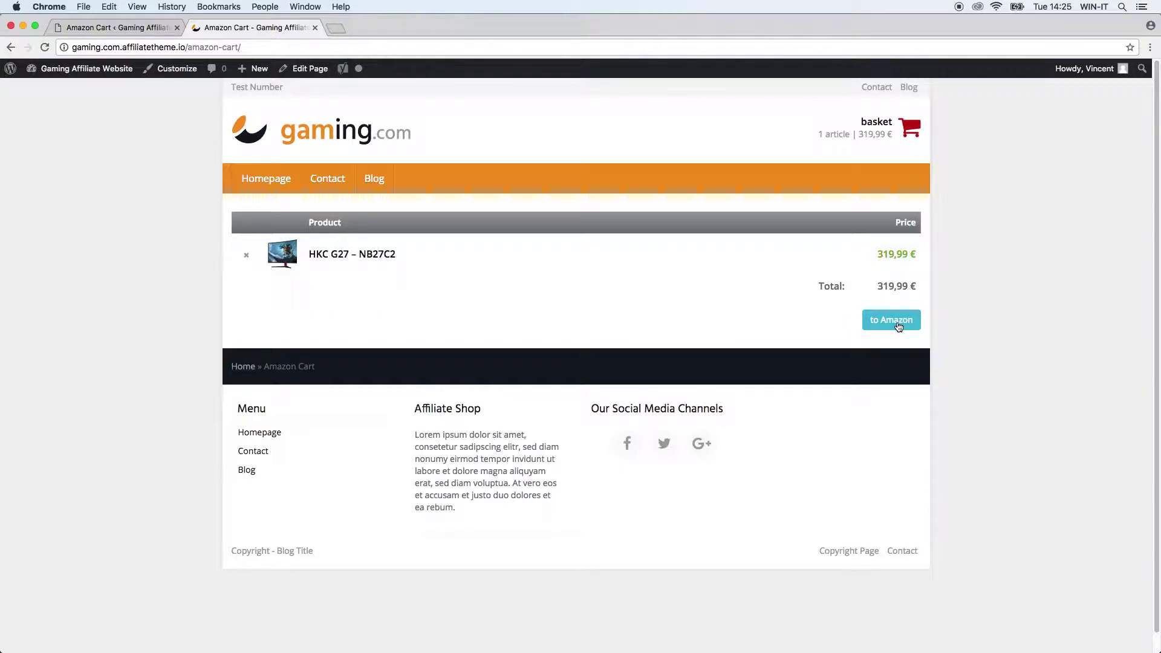
click(115, 27)
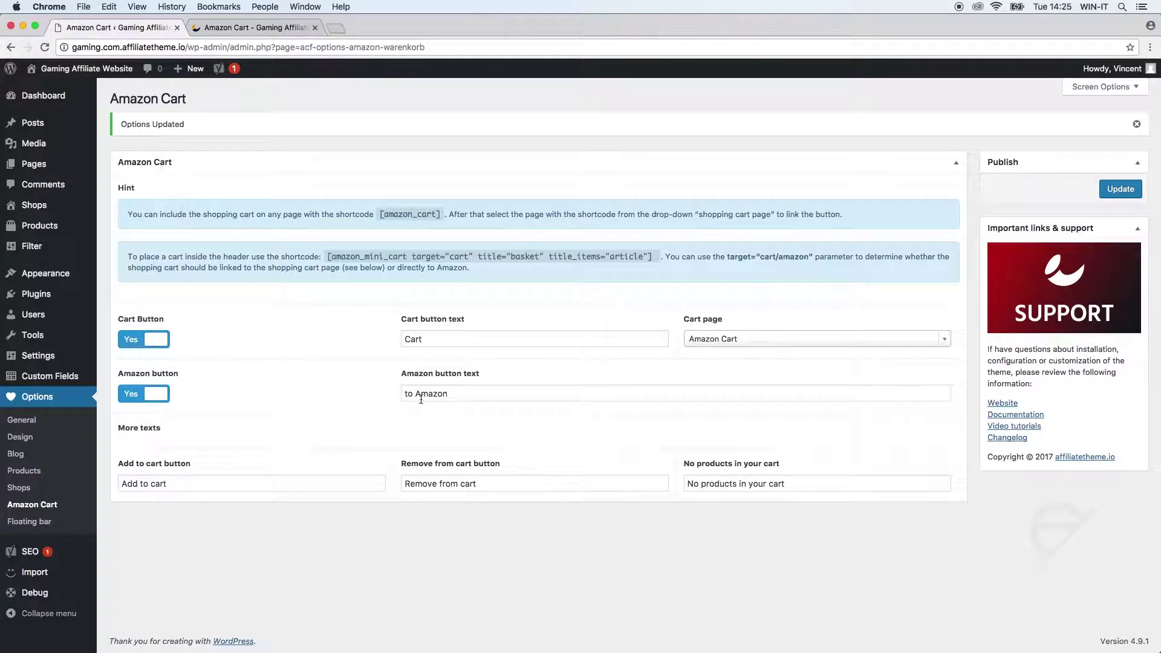
Step: Replace the 'to Amazon' button text with 'Go To Amazon', save, and view the cart page
drag(469, 394, 381, 402)
text(ot To )
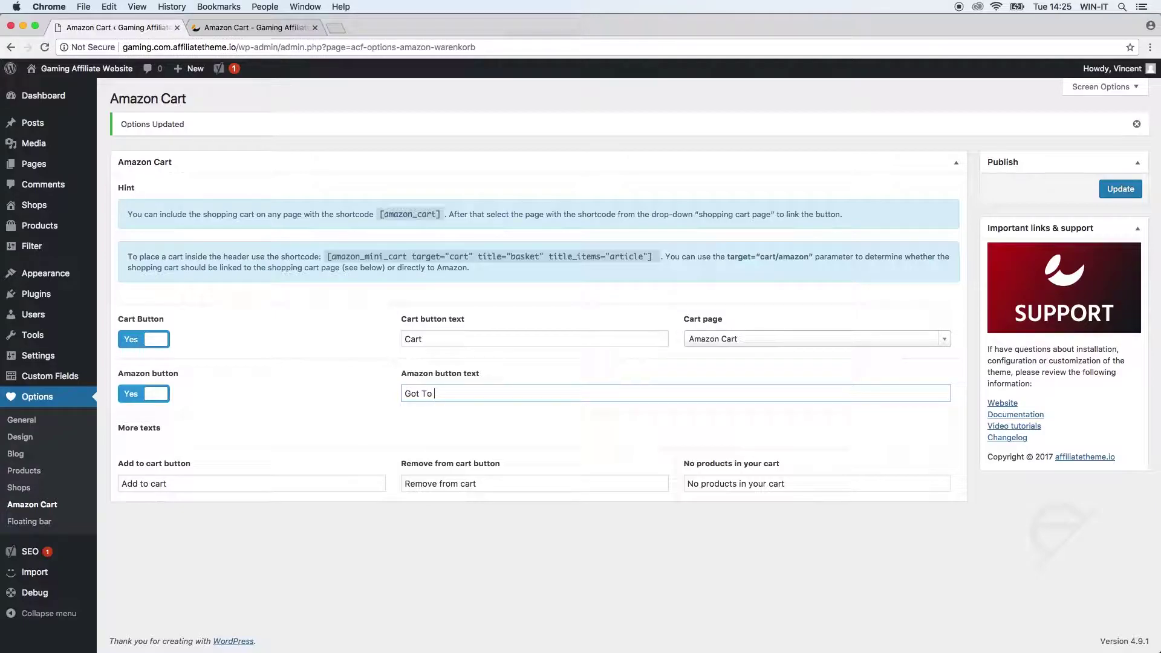
text(Ama)
key(BackSpace)
text(At Am)
key(BackSpace)
key(BackSpace)
text(To Amazt)
text(n)
click(1121, 188)
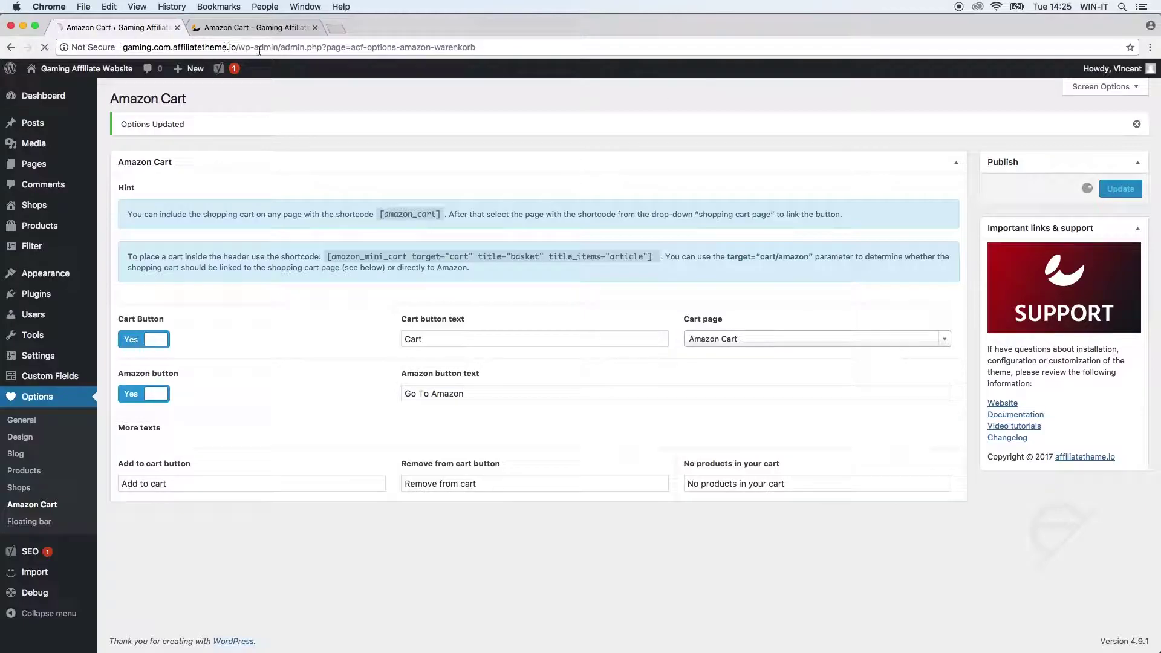
click(257, 27)
click(47, 47)
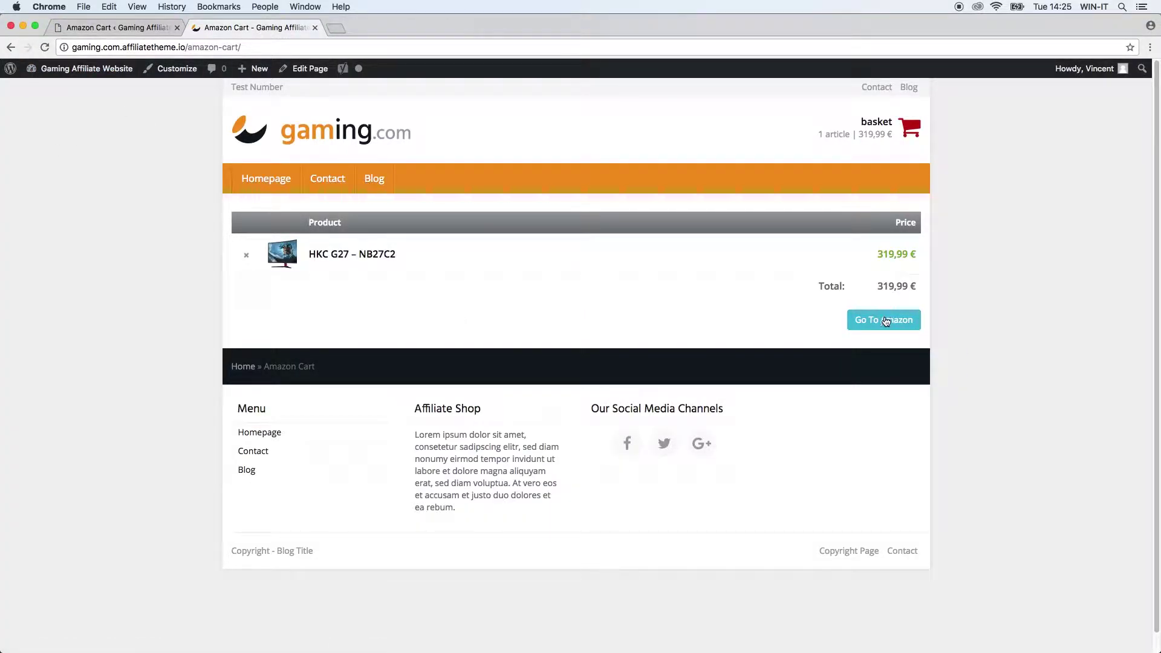
key(super+alt+Left)
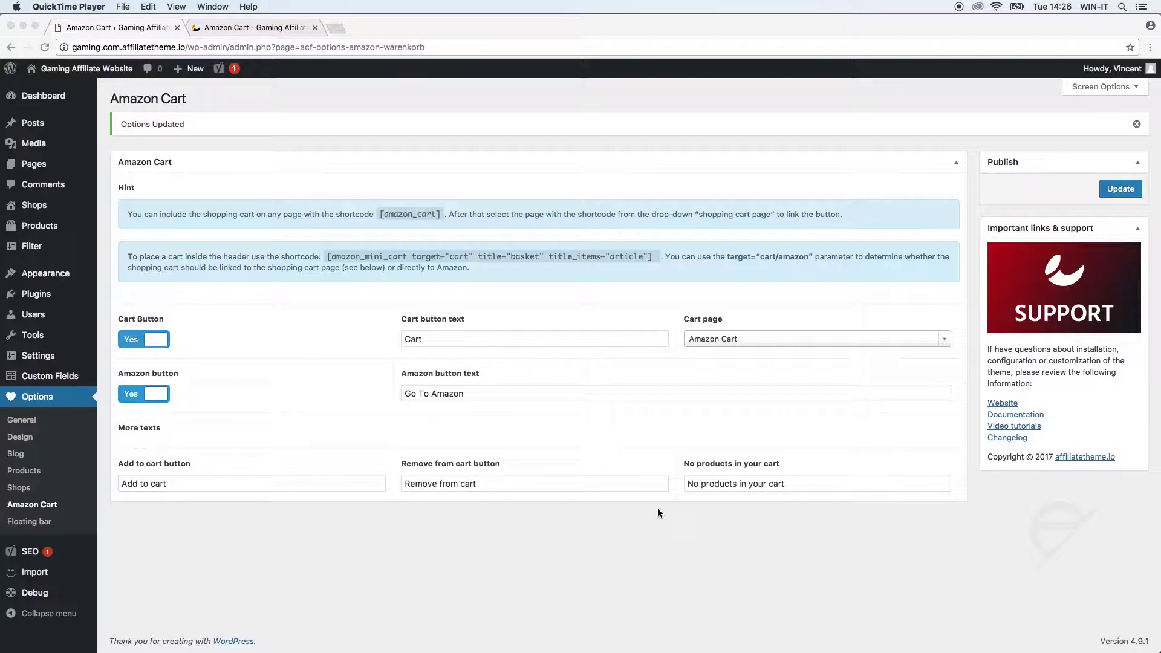
click(176, 473)
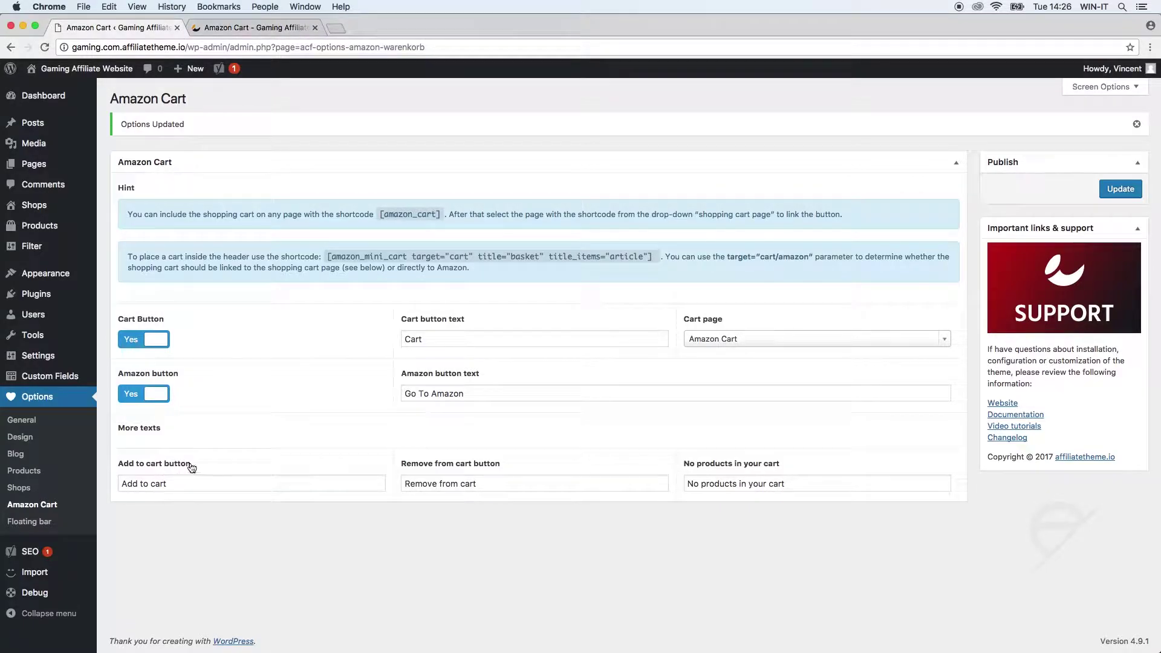
click(234, 30)
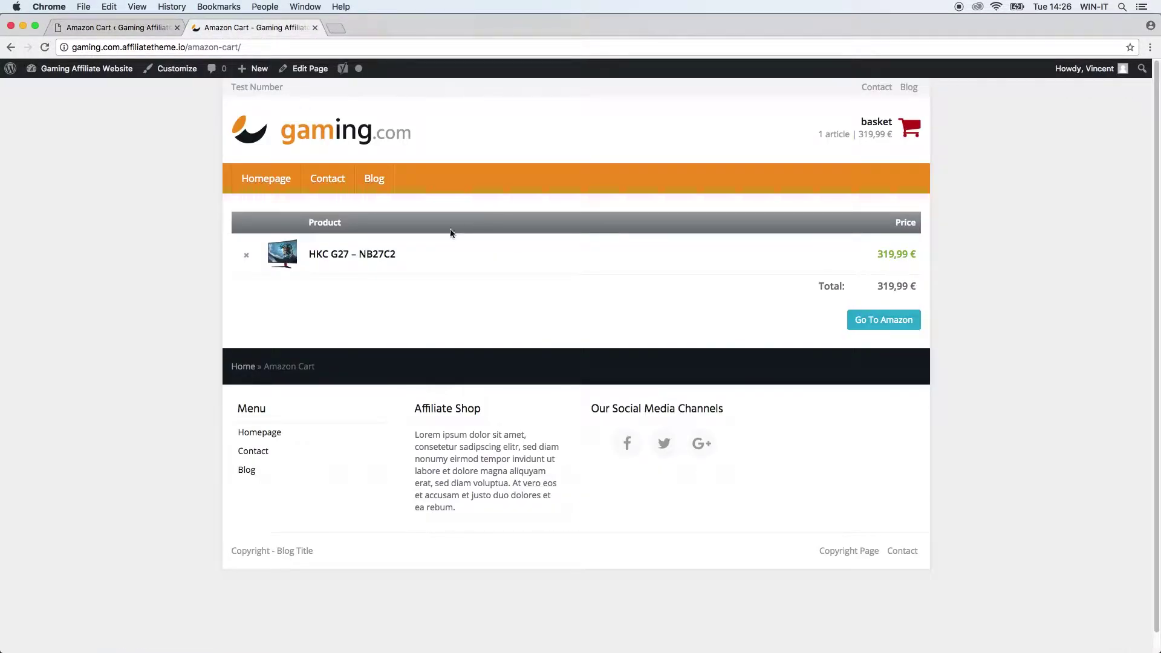
click(346, 254)
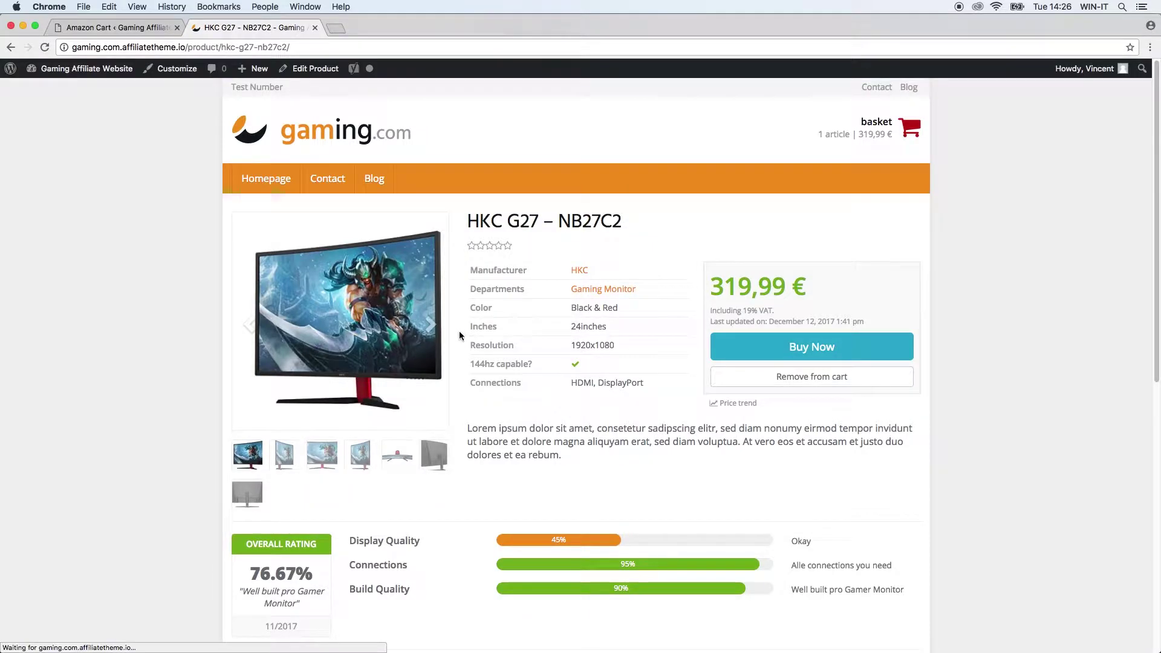
click(811, 381)
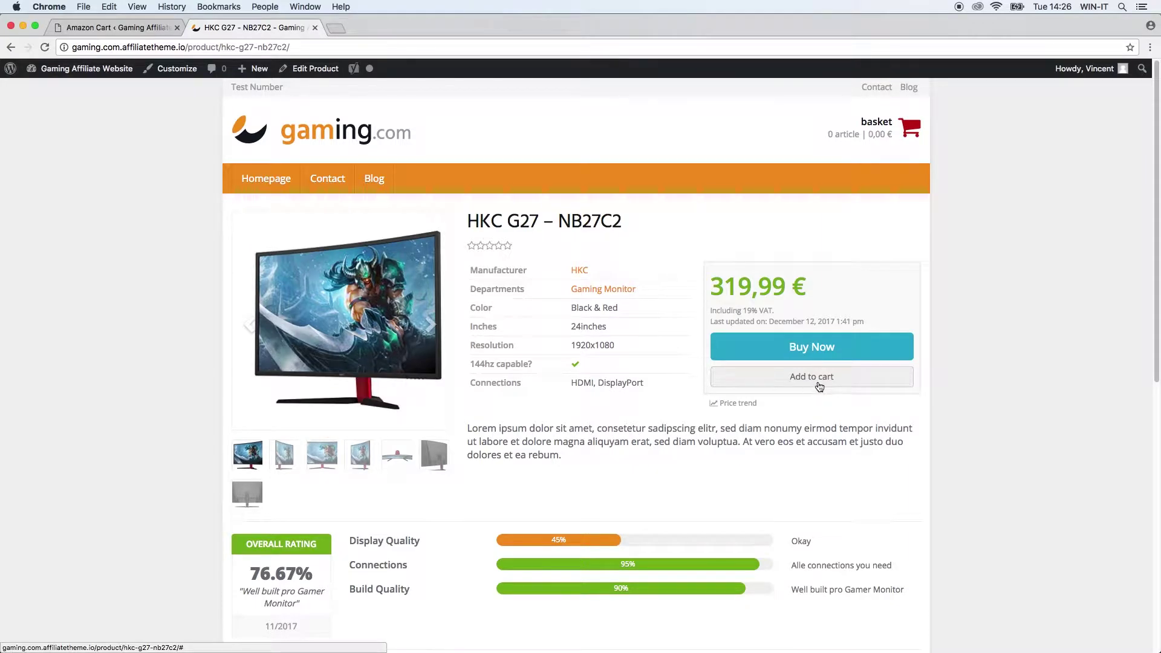
click(820, 385)
click(111, 27)
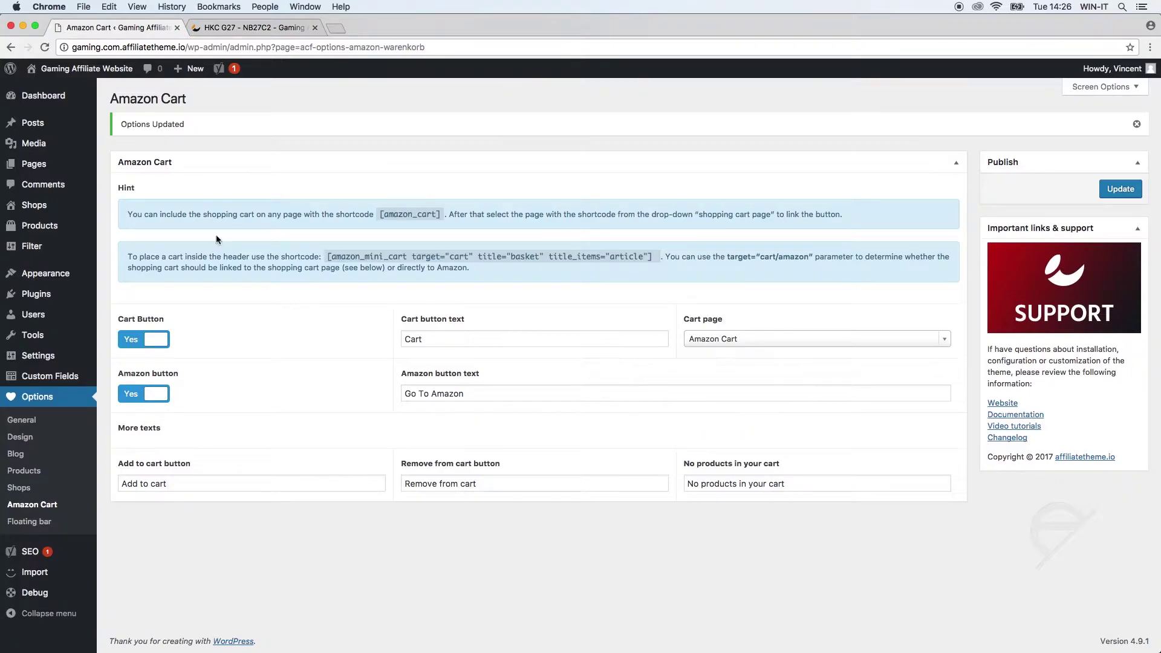
click(515, 481)
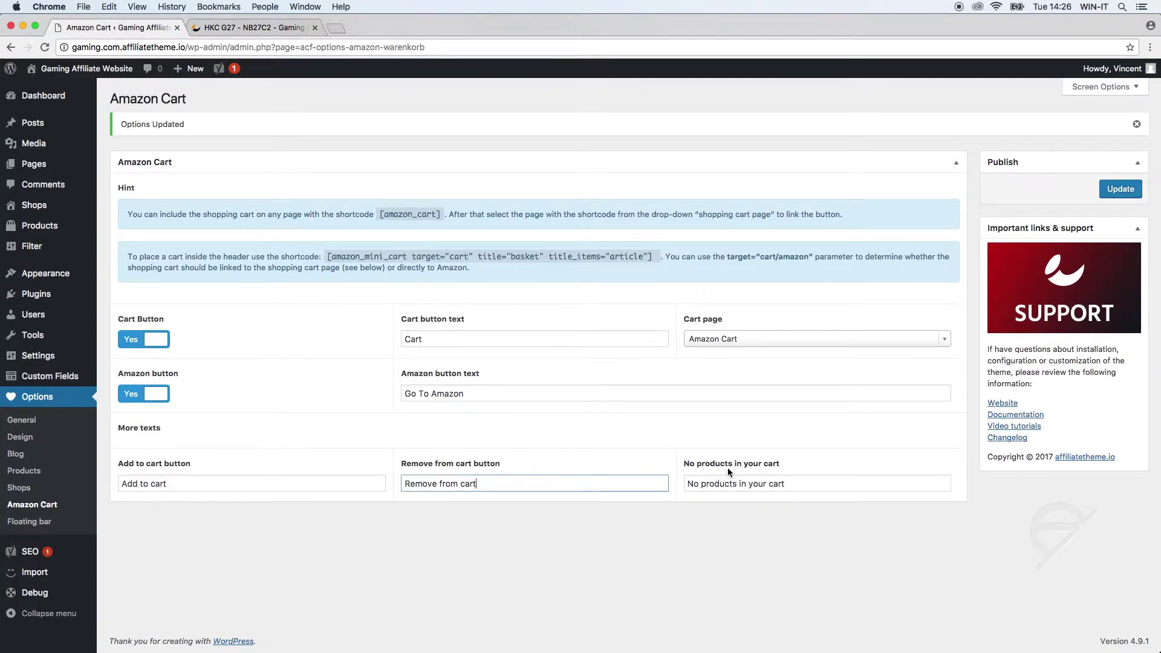
drag(773, 487, 694, 474)
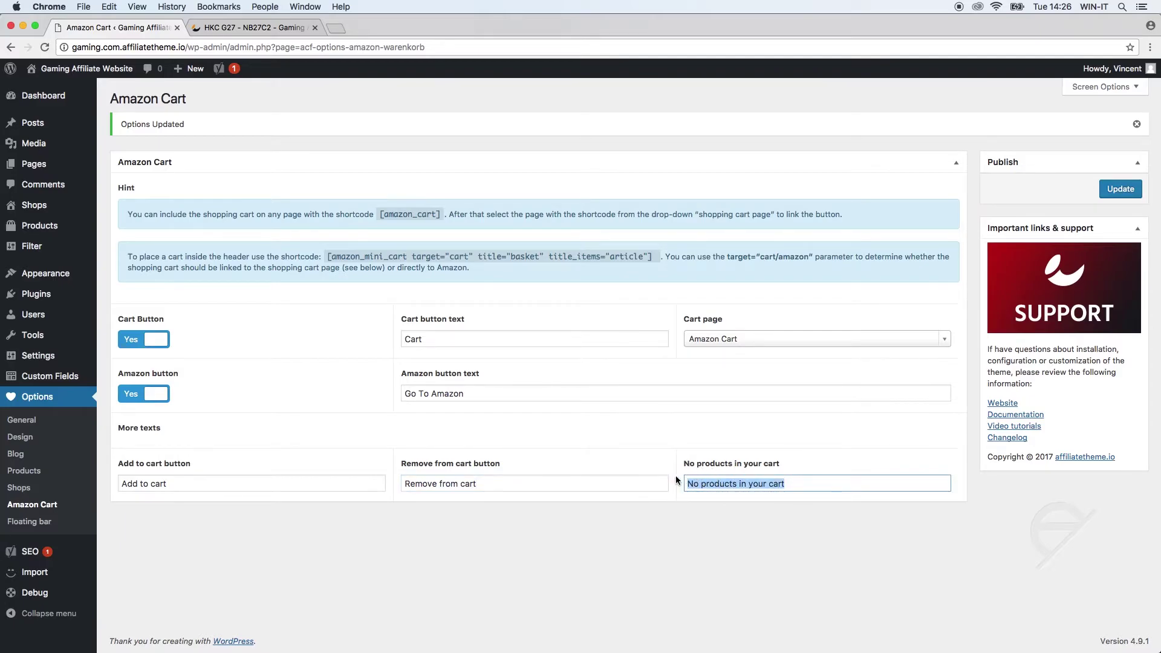